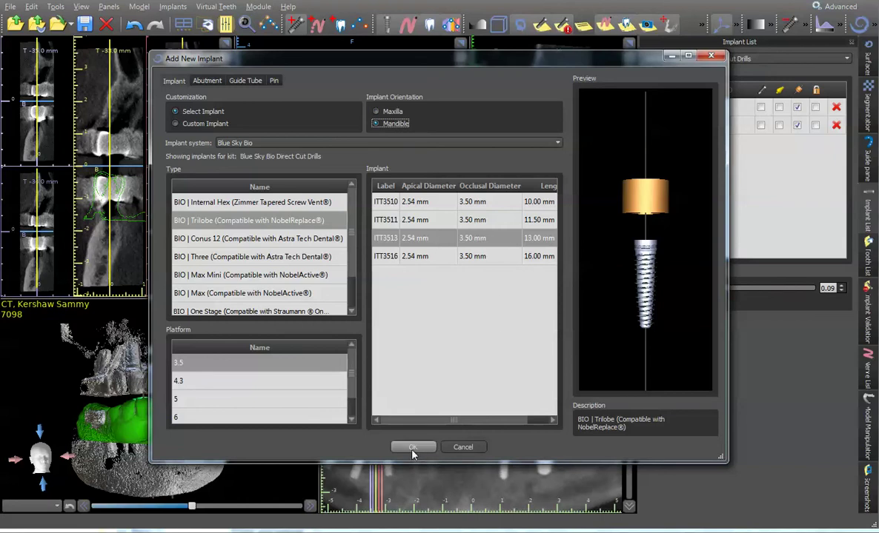
# - Close the new-implant dialog without adding an implant and turn on the ID label of the second implant only
pyautogui.click(464, 448)
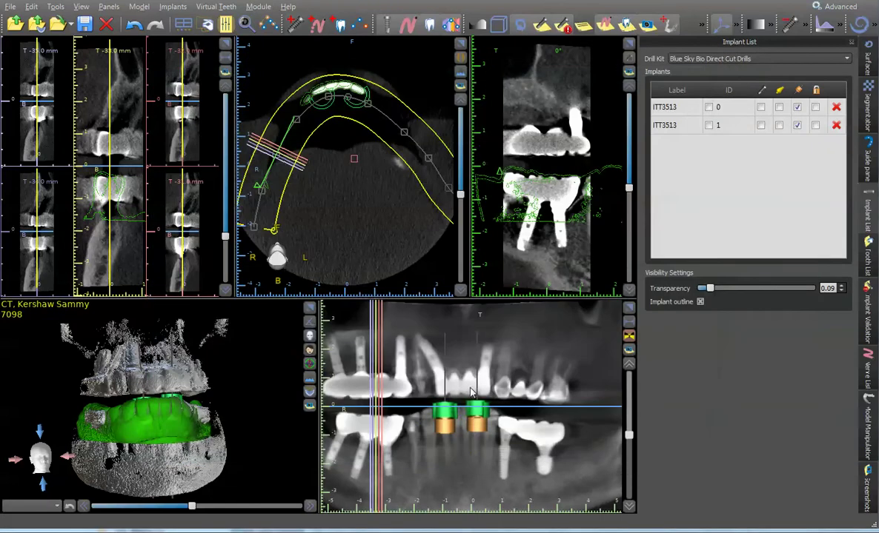
pyautogui.click(709, 110)
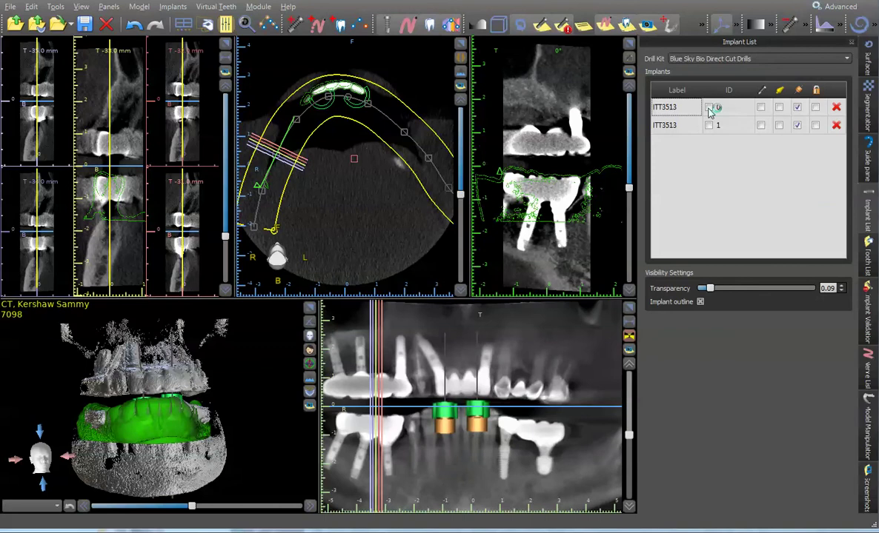
pyautogui.click(708, 107)
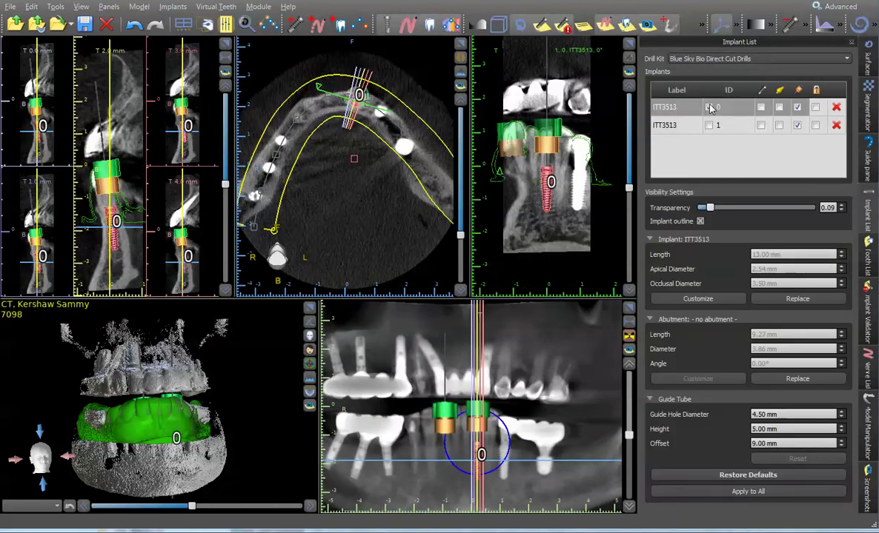
pyautogui.click(710, 109)
pyautogui.click(708, 126)
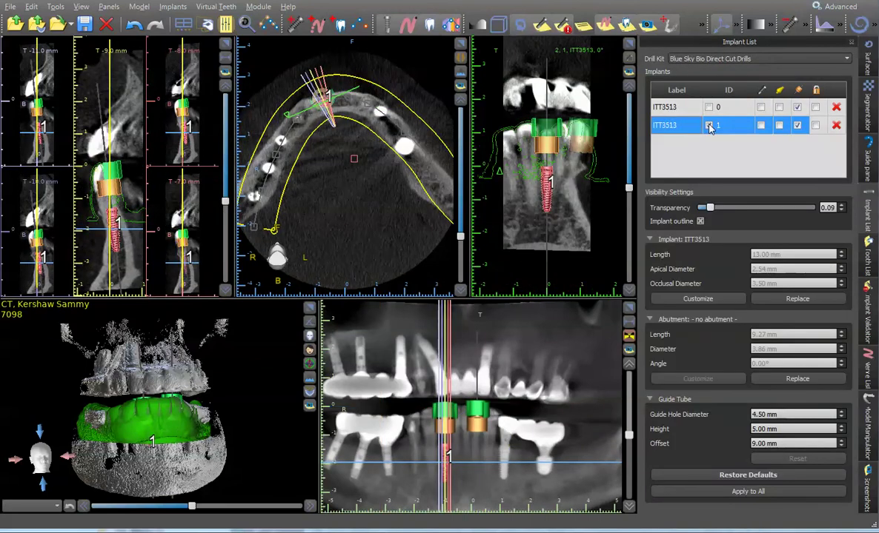
# - Change the second implant's ID to 26, with its ID label hidden and the implant body visible
pyautogui.doubleClick(720, 126)
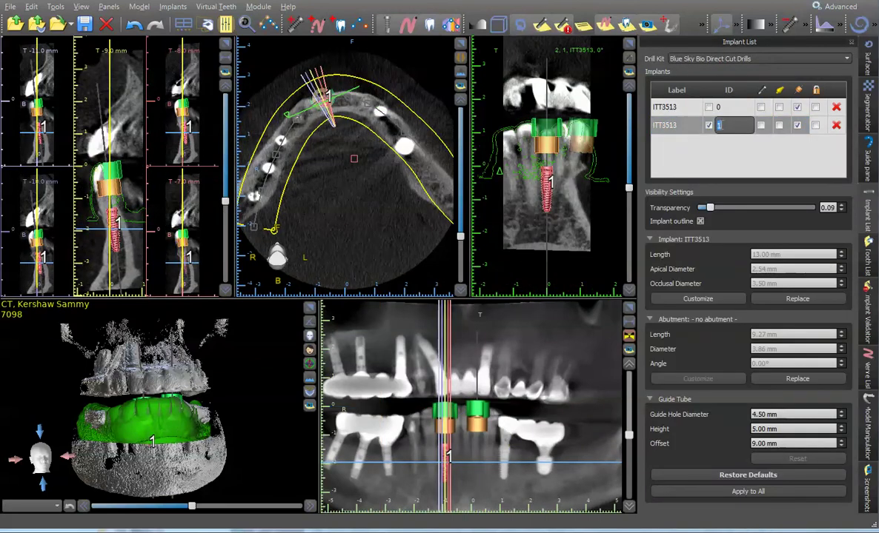
pyautogui.write('26')
pyautogui.press('Return')
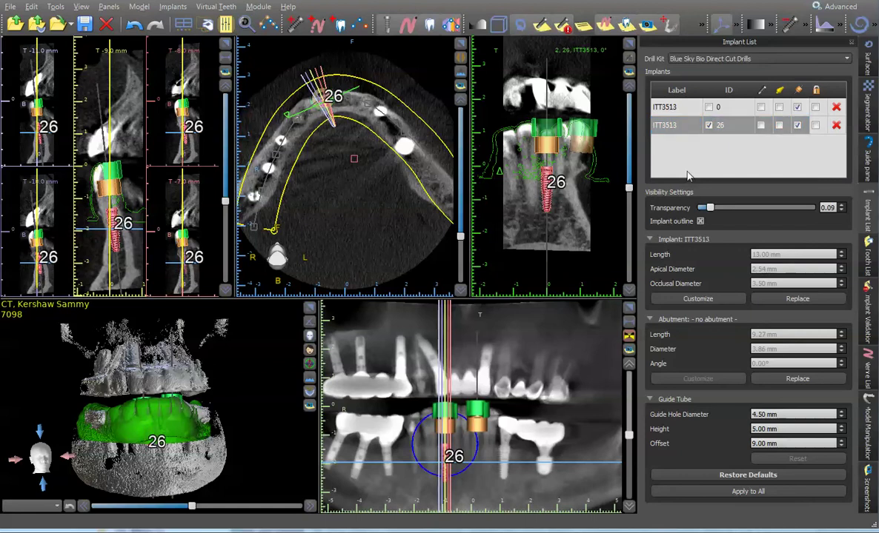
pyautogui.click(708, 127)
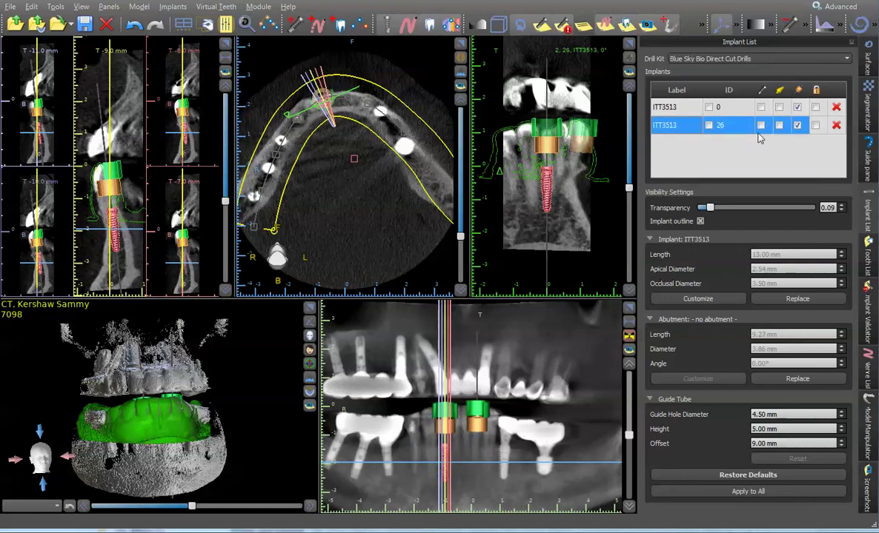
pyautogui.click(760, 125)
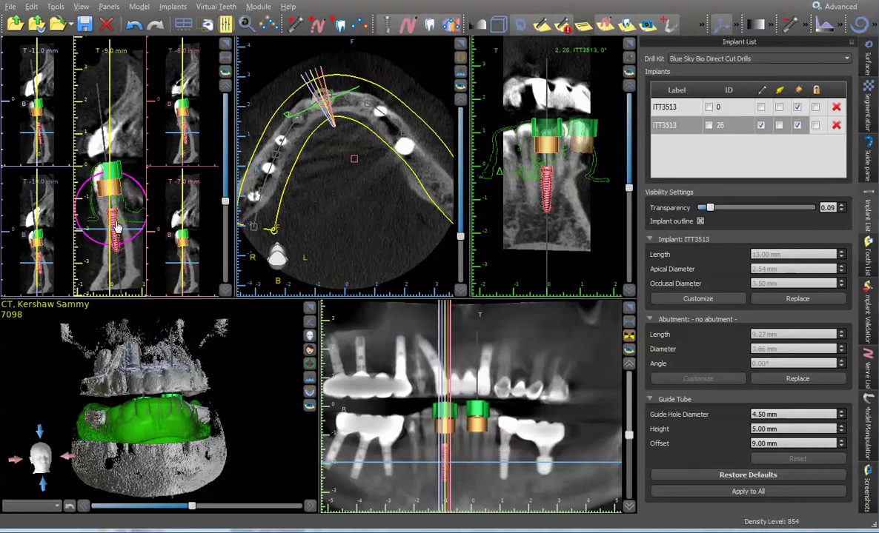
pyautogui.rightClick(446, 475)
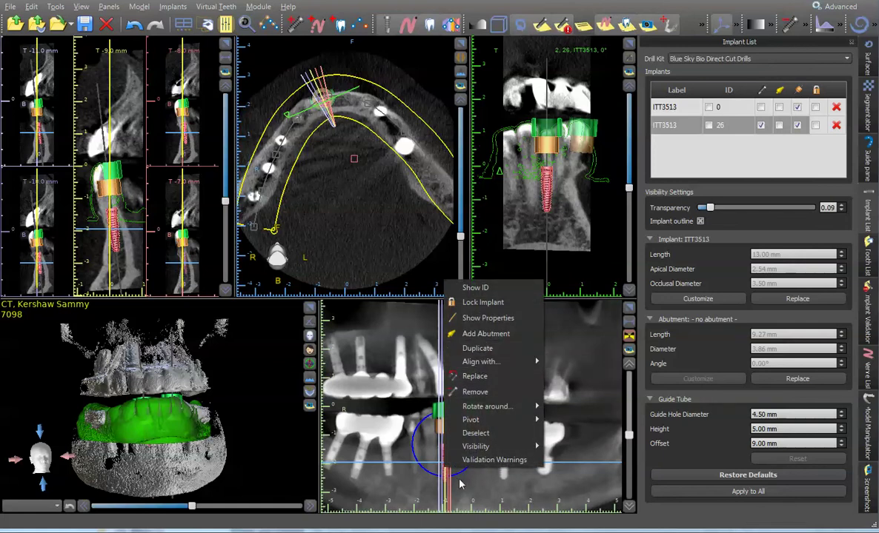
pyautogui.click(478, 349)
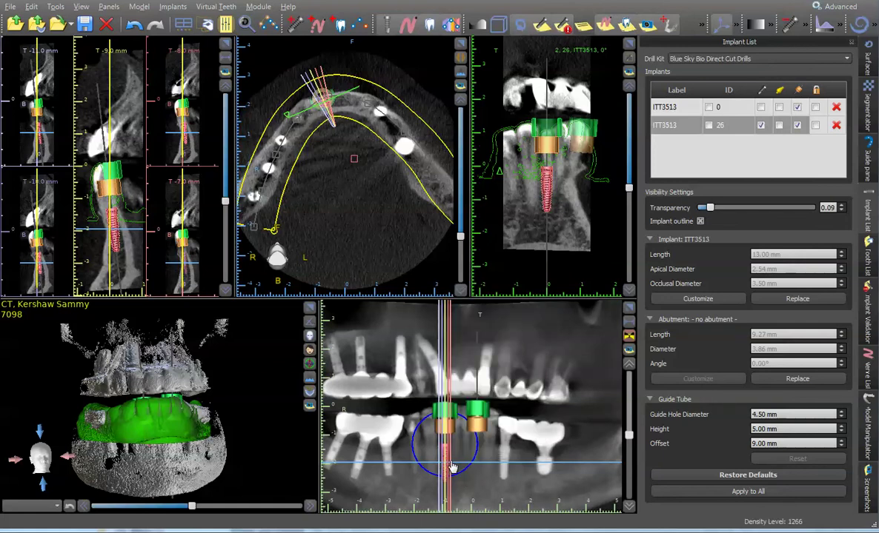
# - Change the first implant's ID to 23, with its ID label hidden and the implant body visible
pyautogui.click(710, 109)
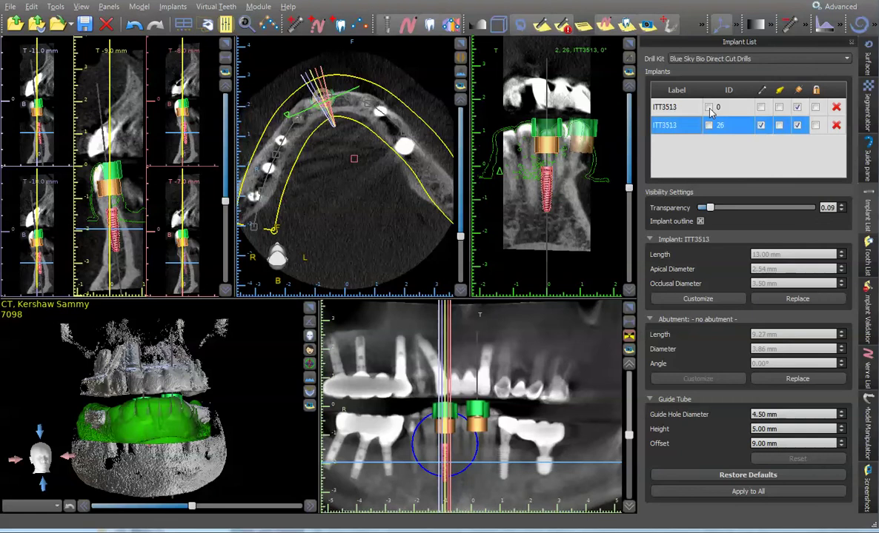
pyautogui.click(719, 107)
pyautogui.click(718, 108)
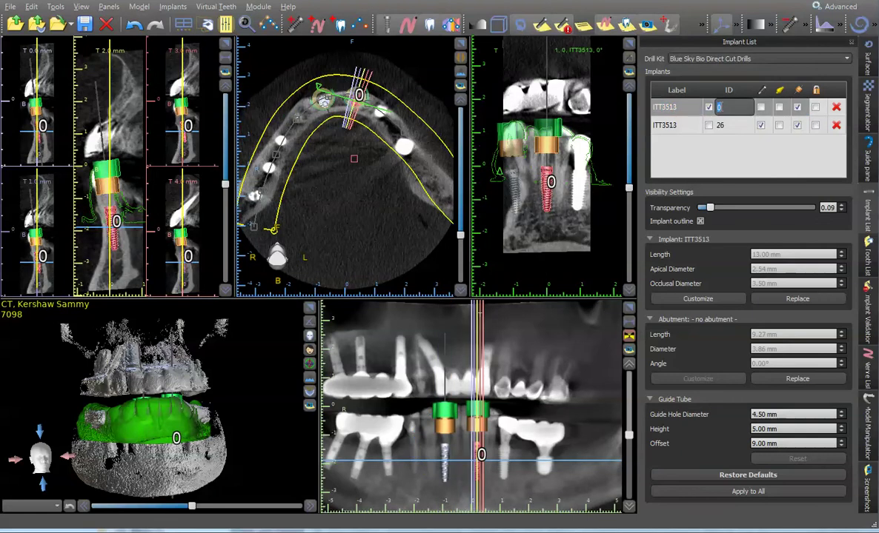
pyautogui.write('23')
pyautogui.press('Return')
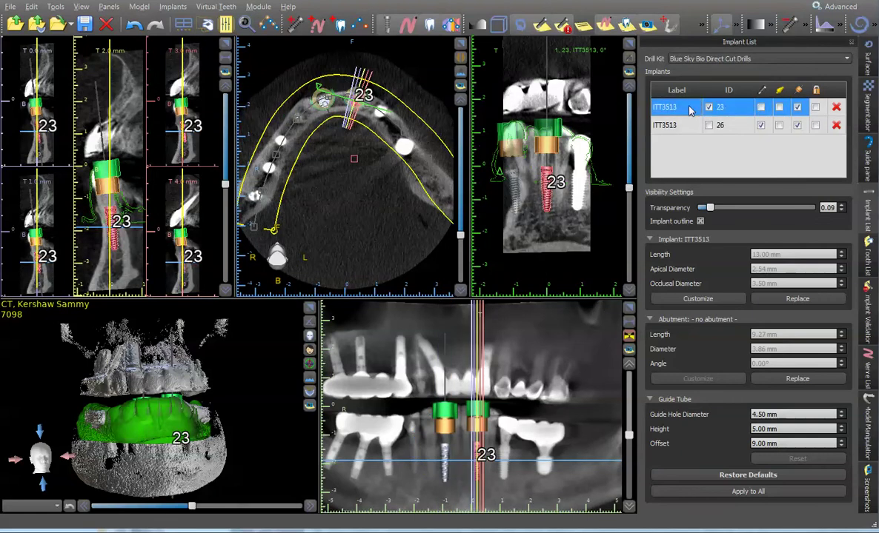
pyautogui.click(709, 108)
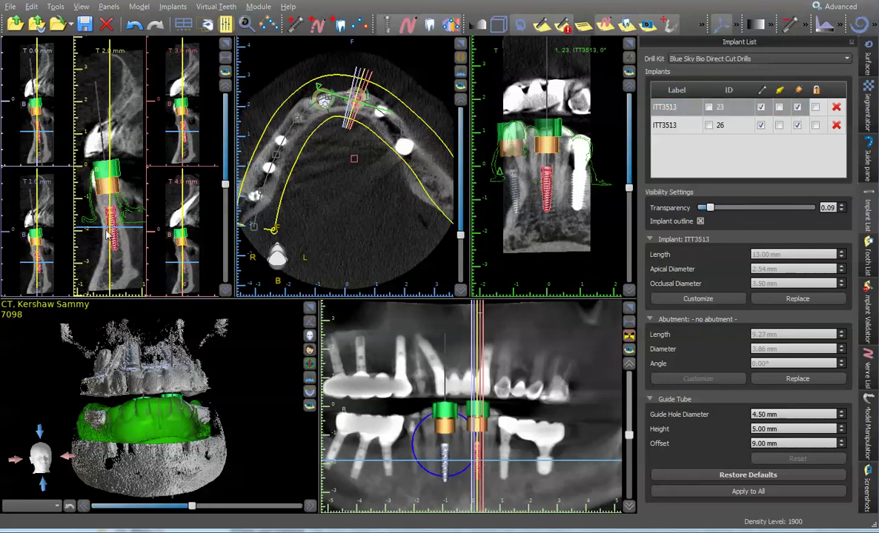
pyautogui.moveTo(218, 351); pyautogui.dragTo(219, 393)
pyautogui.click(11, 8)
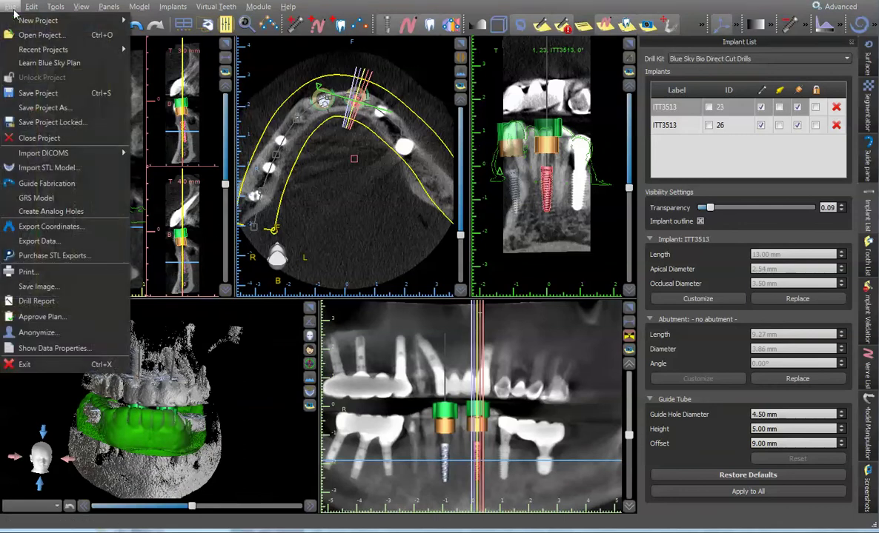
pyautogui.moveTo(42, 151)
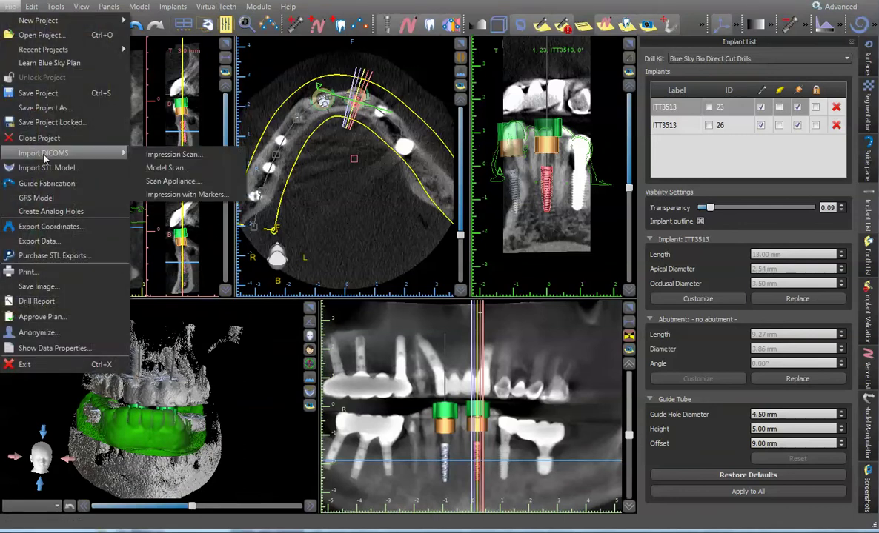
pyautogui.click(162, 168)
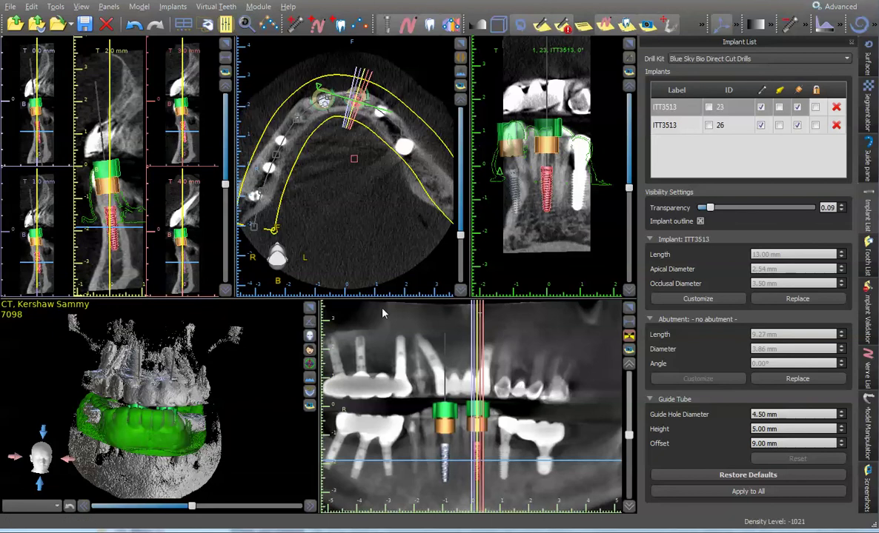
# - Examine the Model Scan and both implants in the enlarged 3D view, temporarily hiding the Original CT surface
pyautogui.click(310, 307)
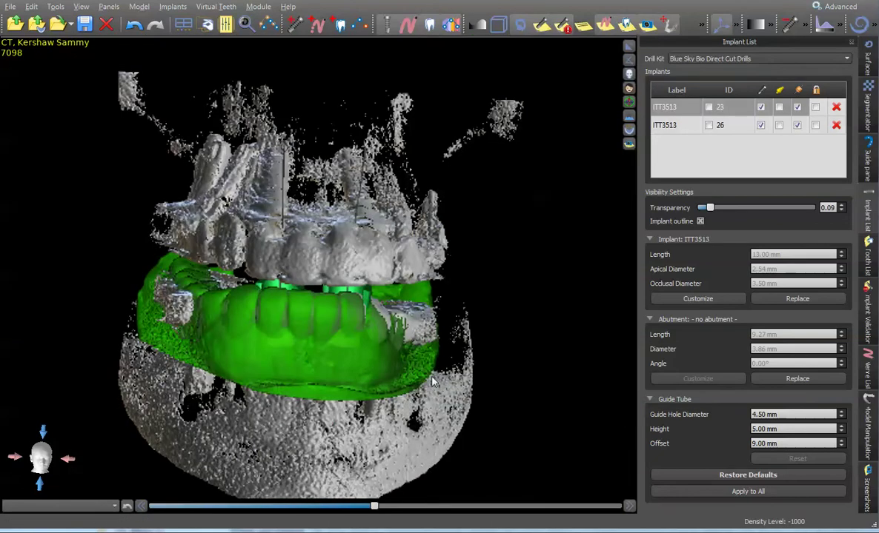
pyautogui.moveTo(434, 382); pyautogui.dragTo(397, 338)
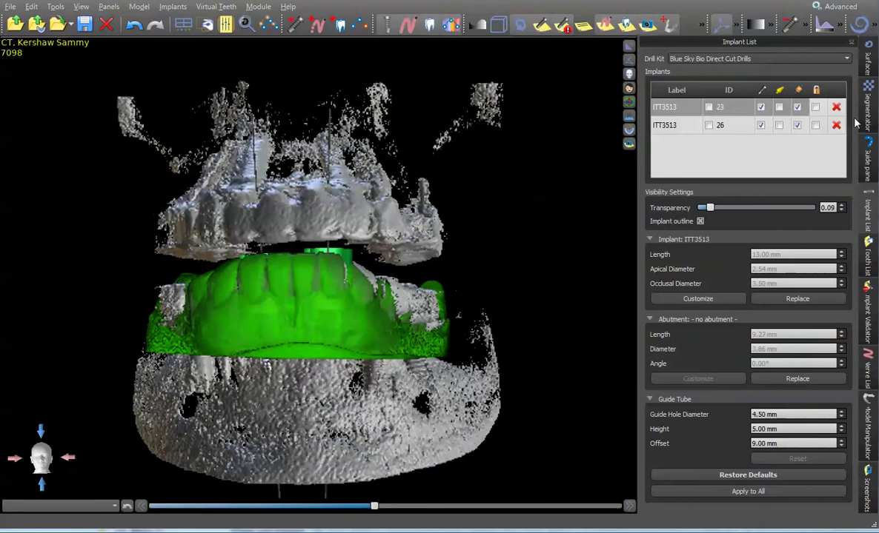
pyautogui.click(868, 63)
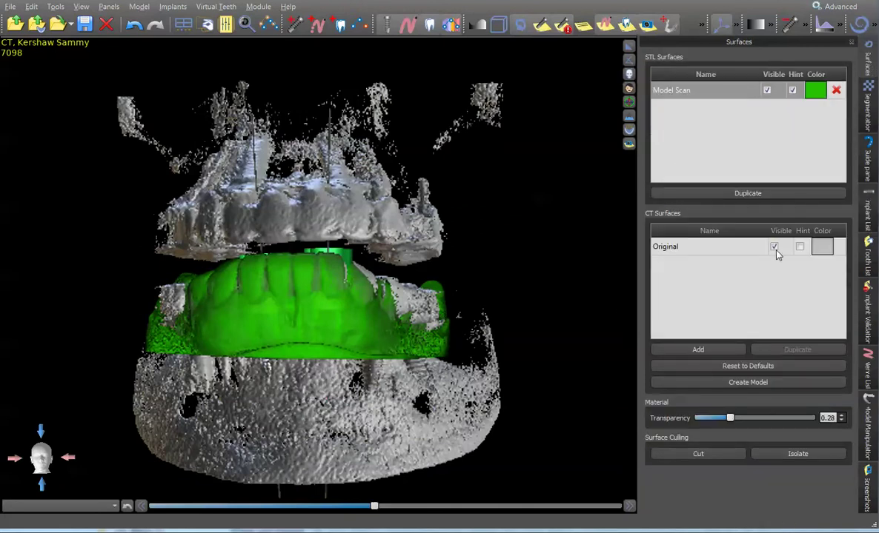
pyautogui.click(774, 247)
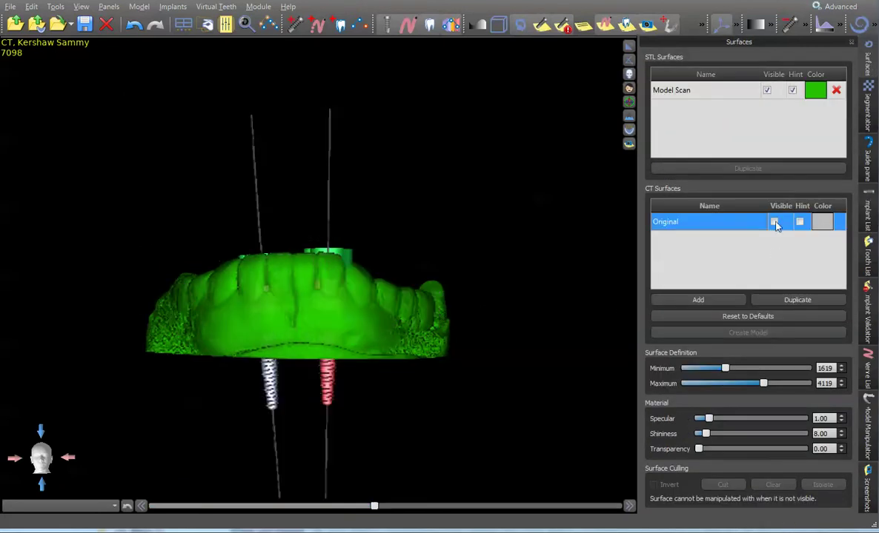
pyautogui.click(774, 222)
pyautogui.doubleClick(534, 107)
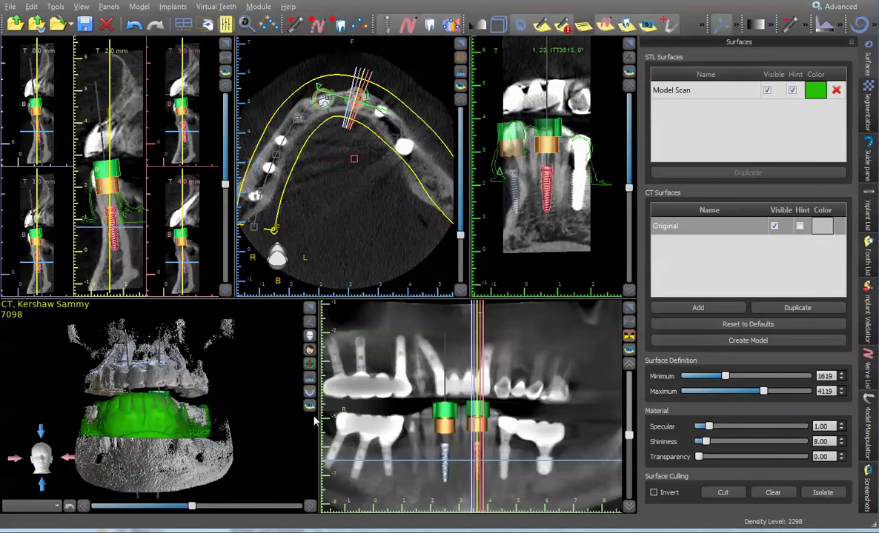
# - Move implants 23 and 26 slightly toward each other in the enlarged panoramic view
pyautogui.click(446, 452)
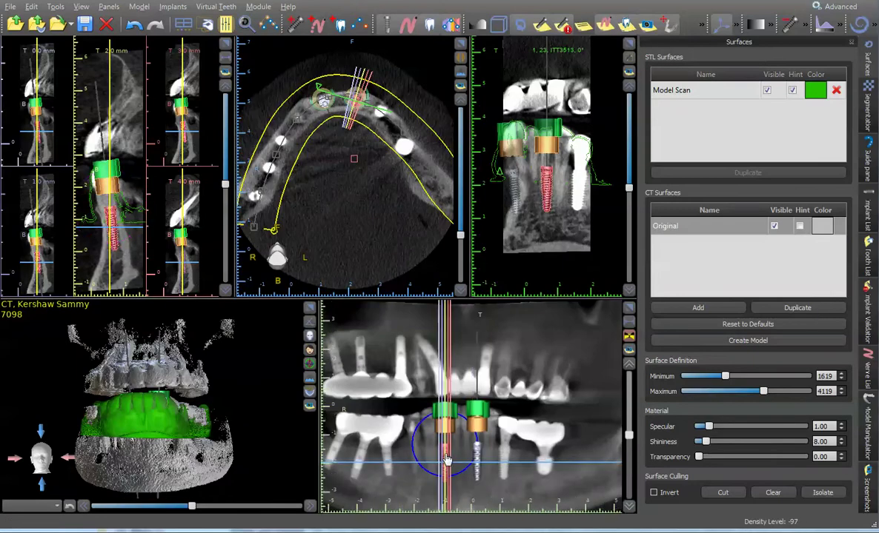
pyautogui.doubleClick(598, 339)
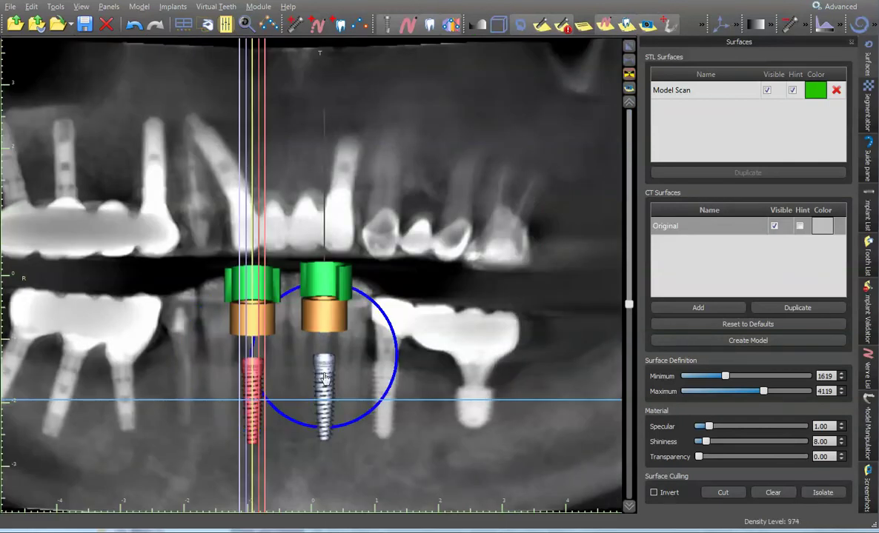
pyautogui.click(323, 378)
pyautogui.moveTo(324, 378); pyautogui.dragTo(321, 377)
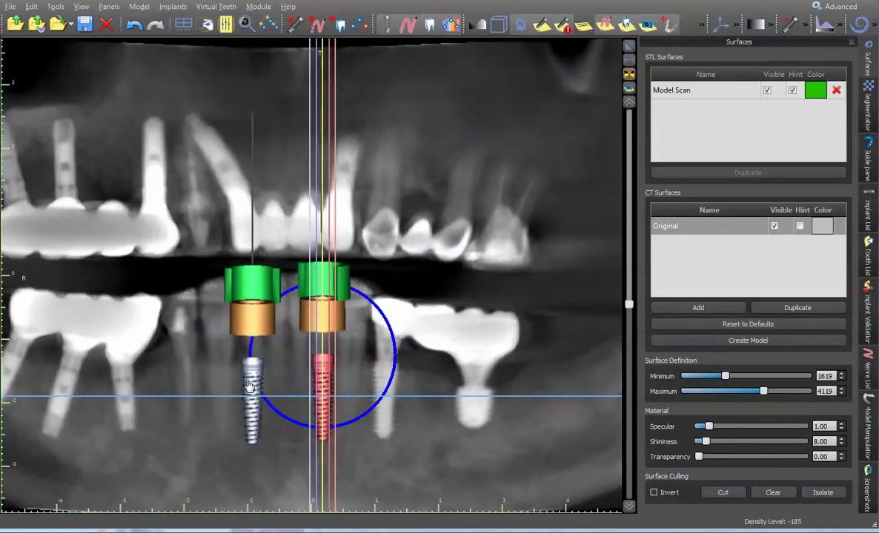
pyautogui.click(252, 396)
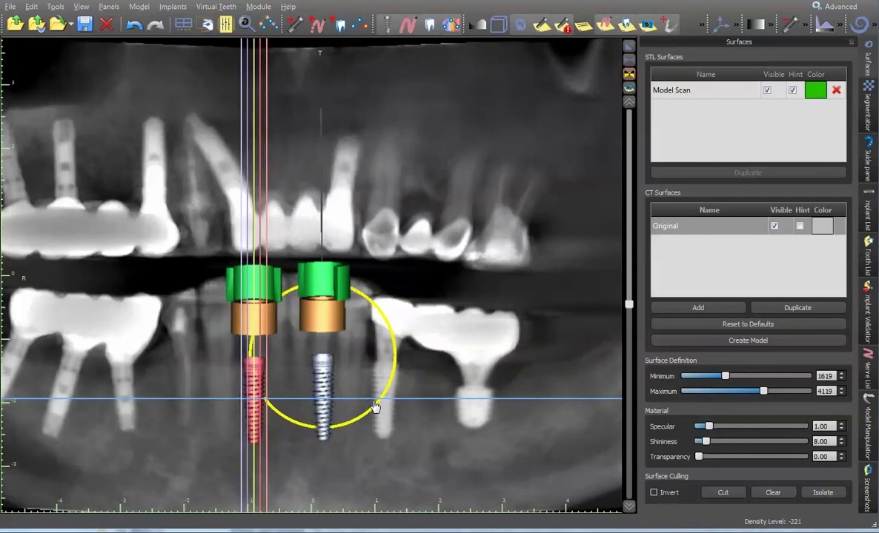
pyautogui.click(374, 407)
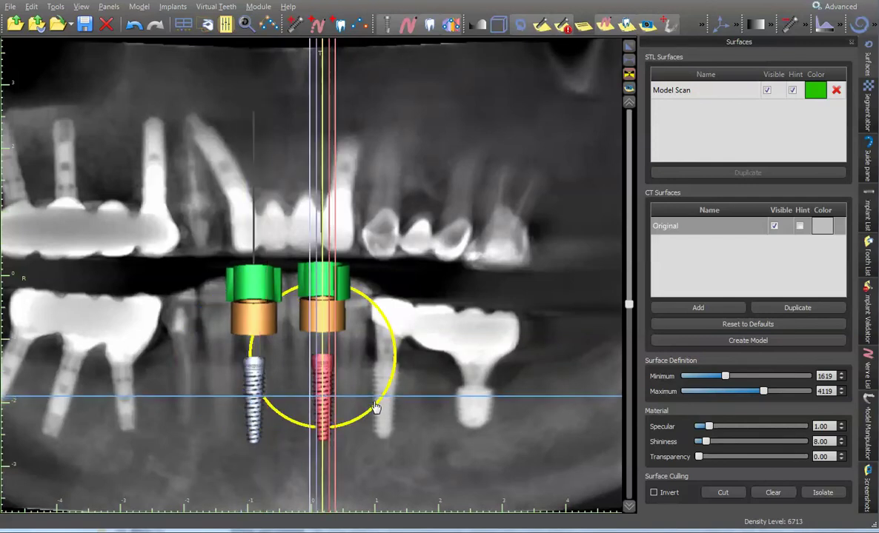
pyautogui.click(629, 46)
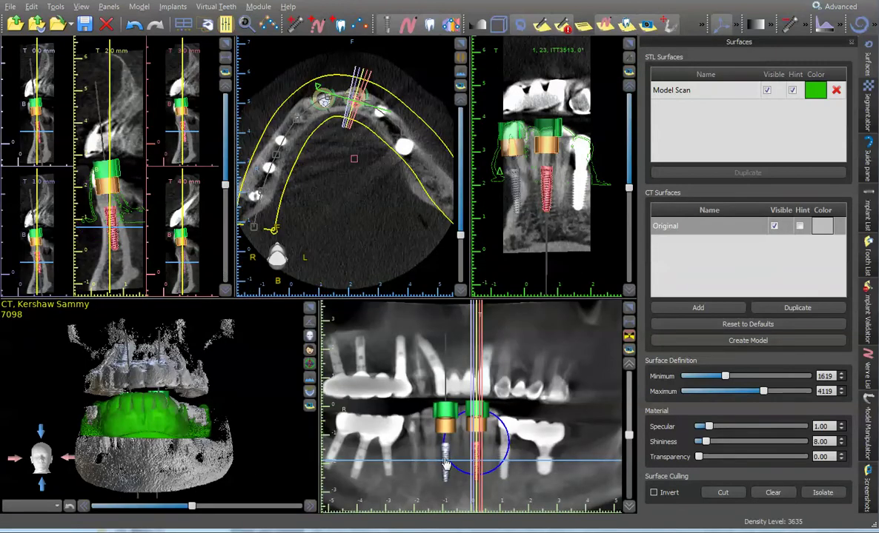
# - Rotate the tangential slice around implants 23 and 26 to check their position and angulation in the bone
pyautogui.moveTo(565, 132); pyautogui.dragTo(598, 155)
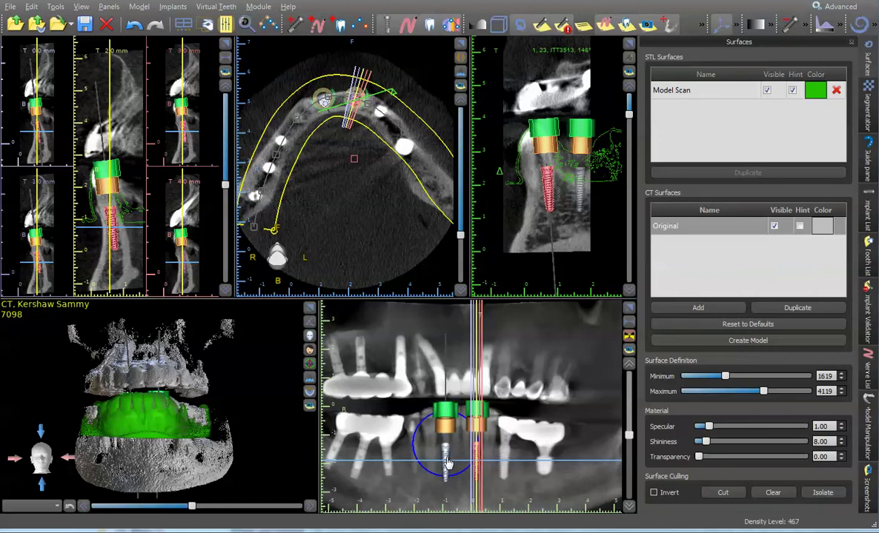
pyautogui.doubleClick(446, 458)
pyautogui.moveTo(628, 192)
pyautogui.mouseDown()
pyautogui.moveTo(632, 93)
pyautogui.moveTo(632, 181)
pyautogui.mouseUp()
pyautogui.moveTo(632, 252); pyautogui.dragTo(632, 272)
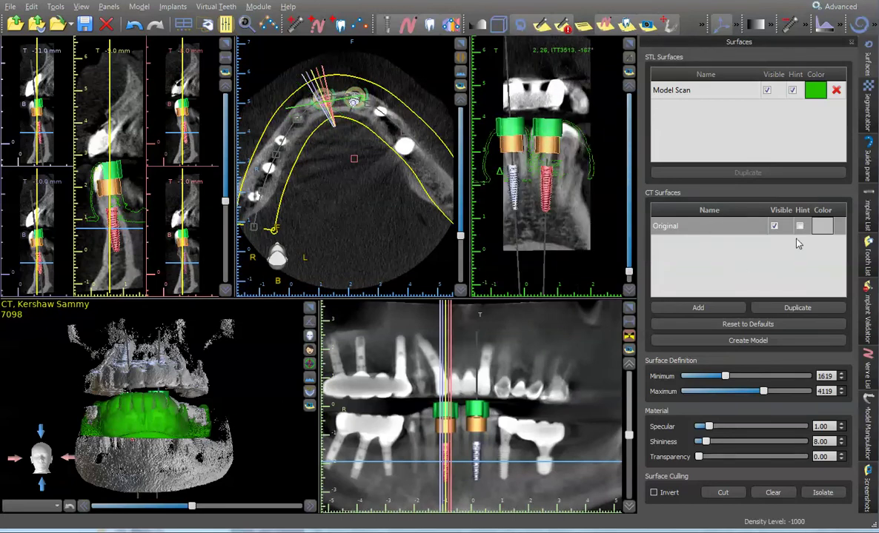
# - Hide the Original CT surface and set the Model Scan's transparency to 0.00 in the enlarged 3D view
pyautogui.click(773, 226)
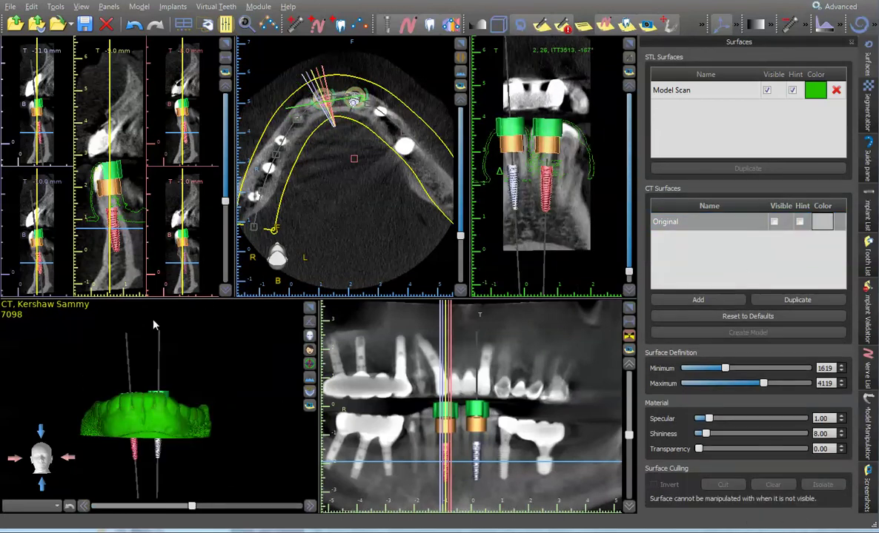
pyautogui.moveTo(154, 324); pyautogui.dragTo(159, 452)
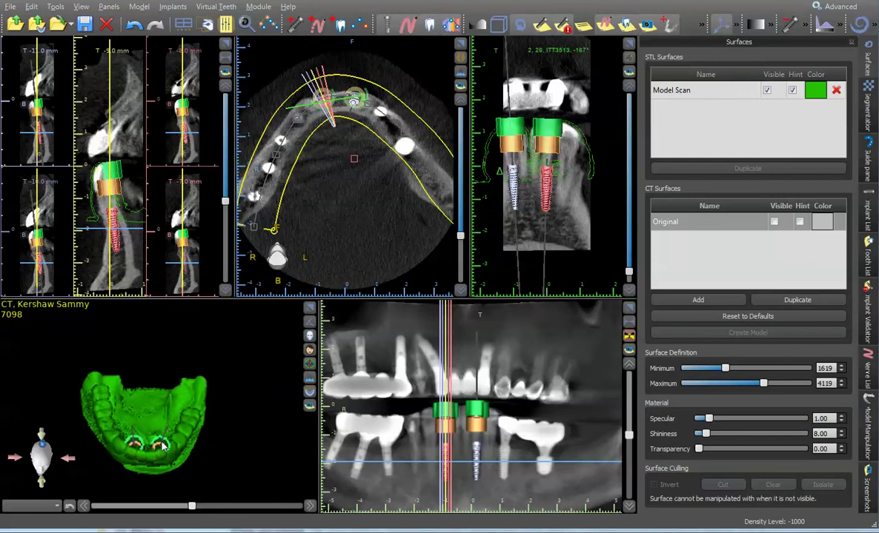
pyautogui.click(310, 308)
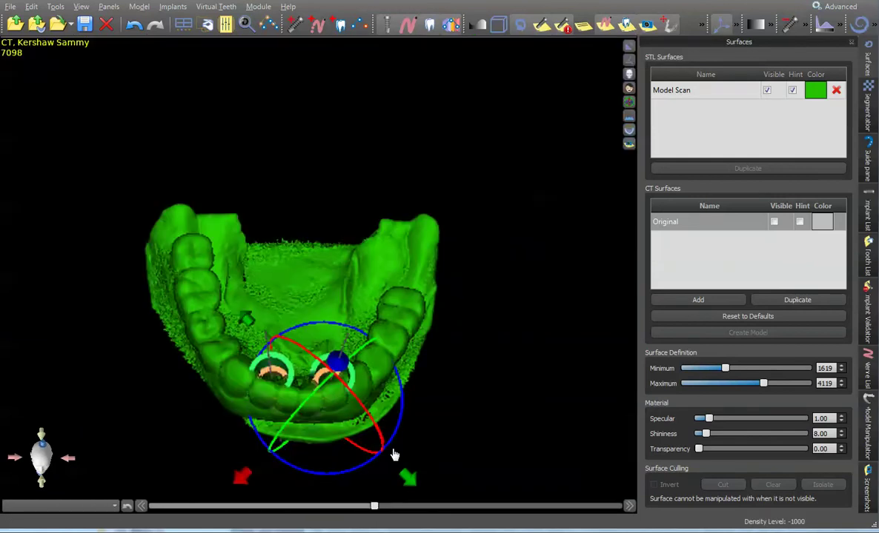
pyautogui.click(750, 91)
pyautogui.moveTo(725, 418); pyautogui.dragTo(691, 419)
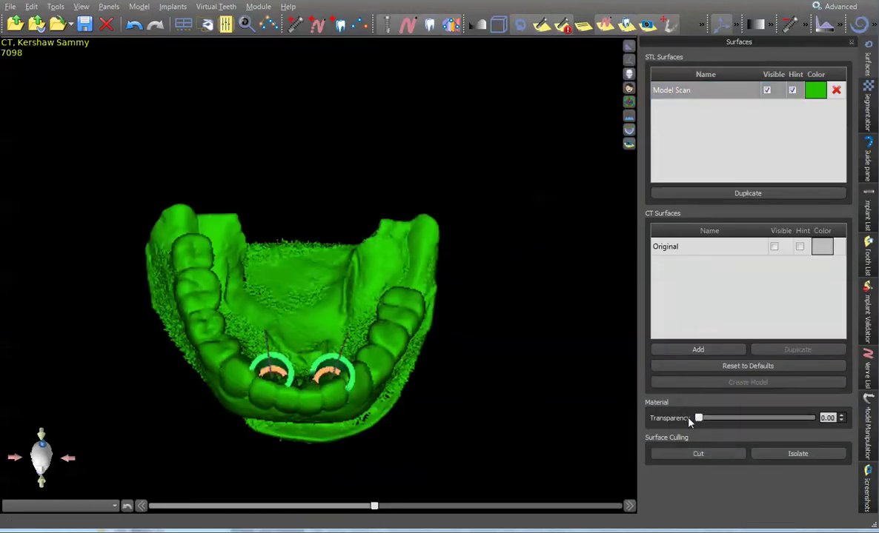
pyautogui.moveTo(280, 469); pyautogui.dragTo(191, 165)
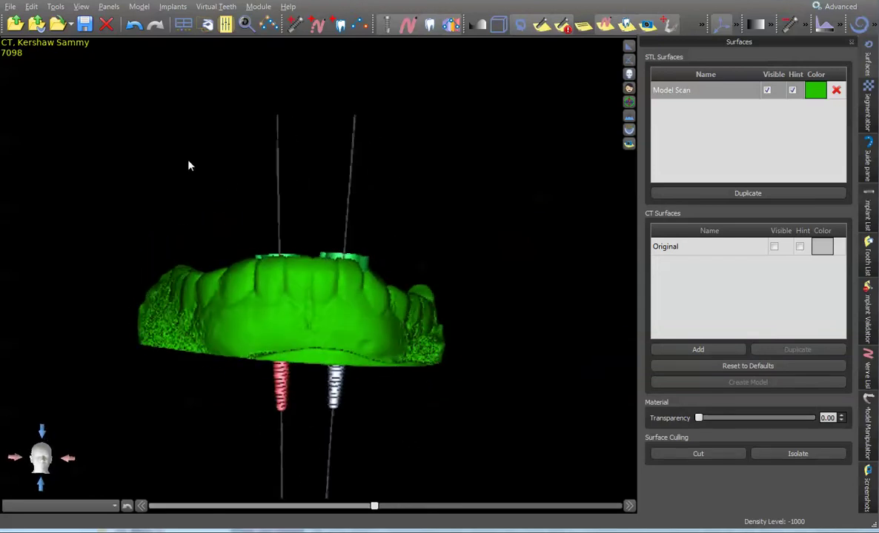
# - Duplicate the Model Scan surface and rename the copy "Model Scan cut"
pyautogui.click(688, 91)
pyautogui.click(751, 195)
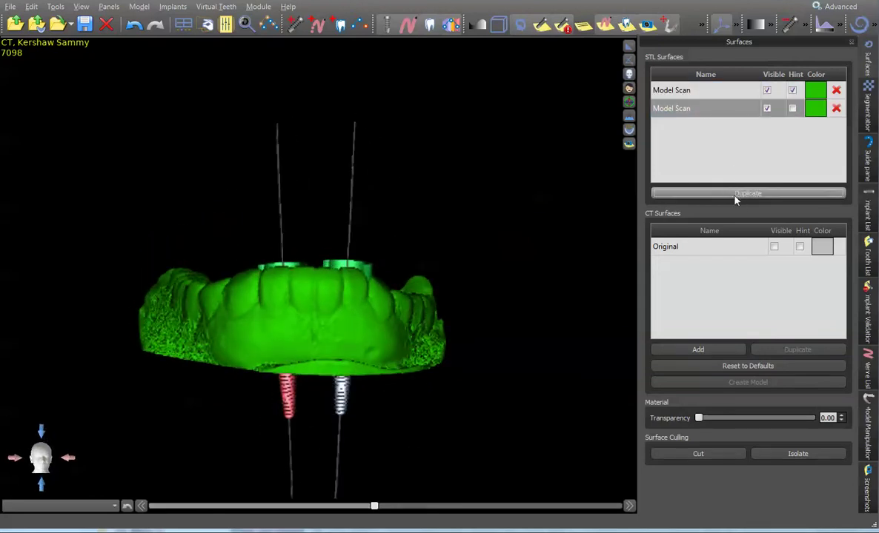
pyautogui.click(718, 108)
pyautogui.click(719, 108)
pyautogui.click(720, 108)
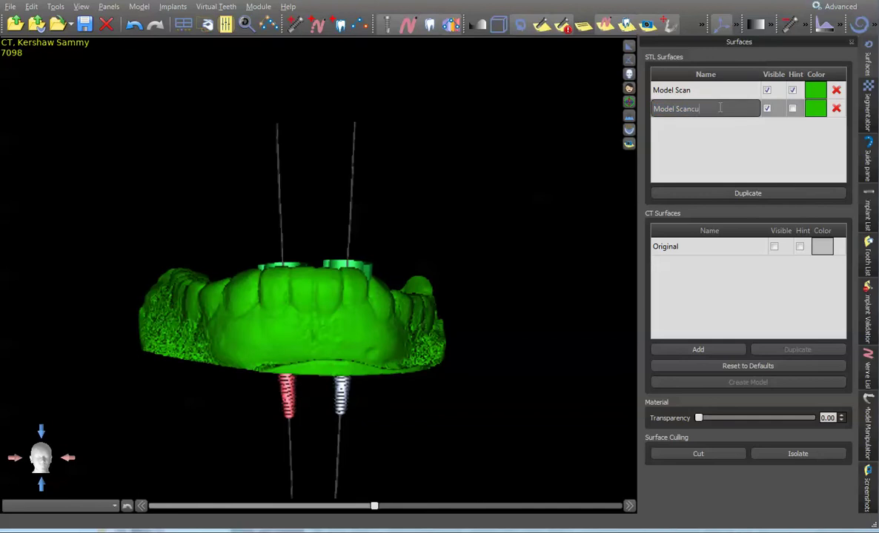
pyautogui.press('Return')
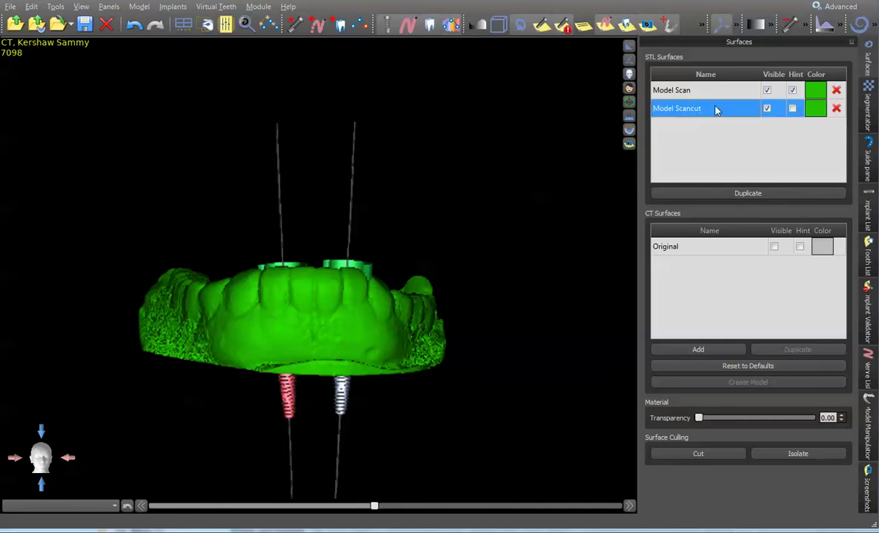
pyautogui.click(686, 109)
pyautogui.click(691, 108)
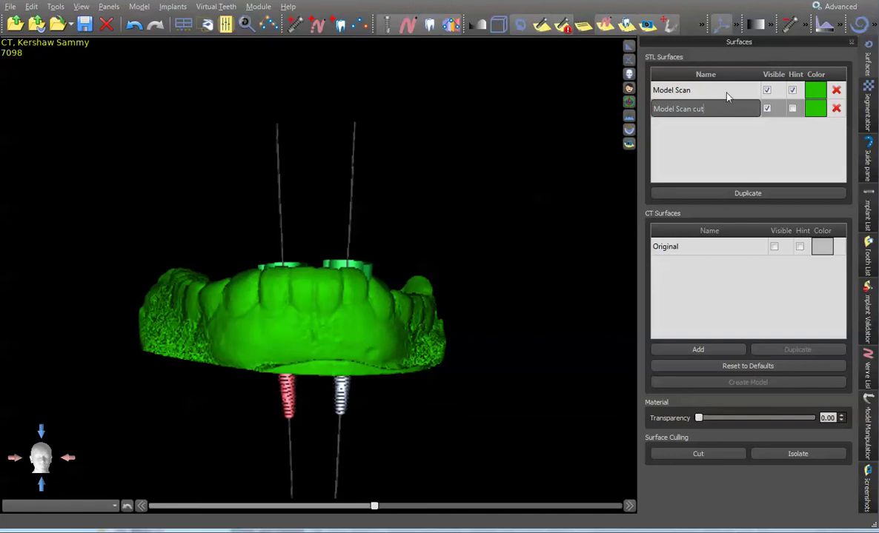
pyautogui.click(727, 96)
# - Set the original Model Scan's color to magenta (#c308a1) and hide the surface along with its hint
pyautogui.click(815, 89)
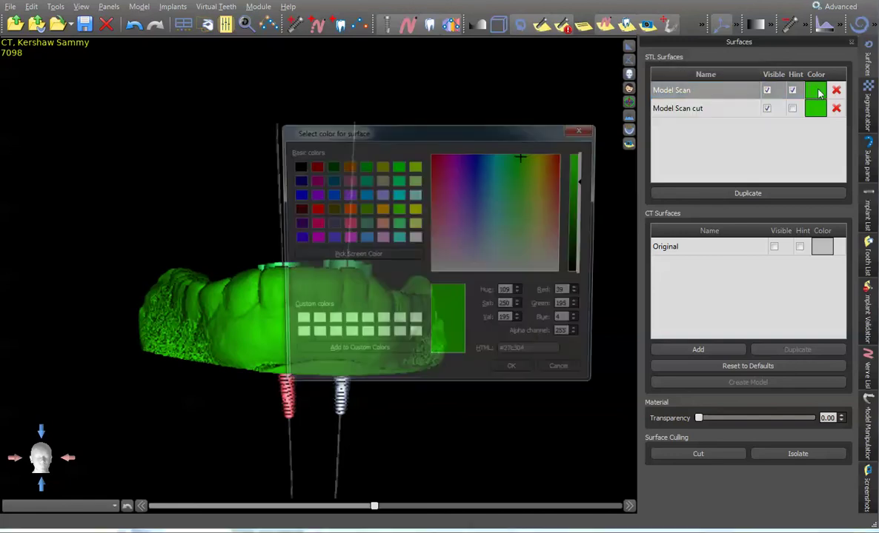
pyautogui.click(449, 158)
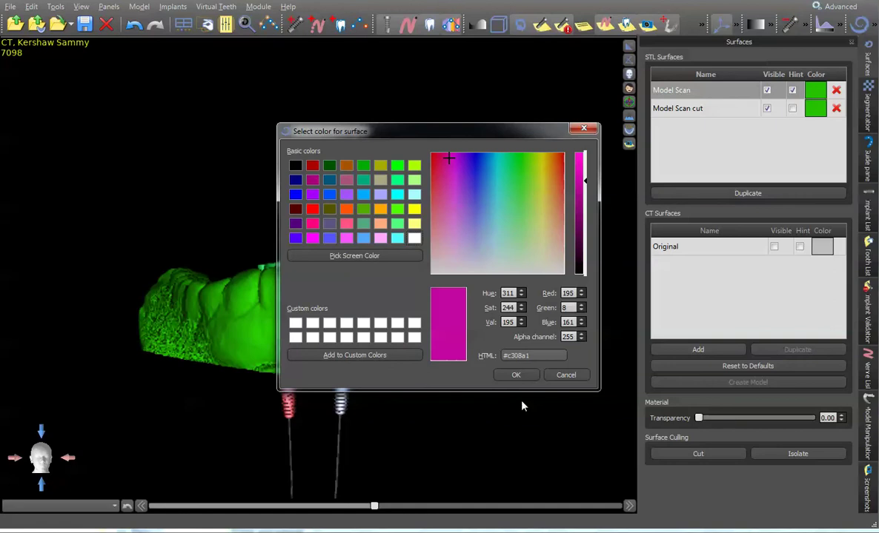
pyautogui.click(519, 375)
pyautogui.click(767, 90)
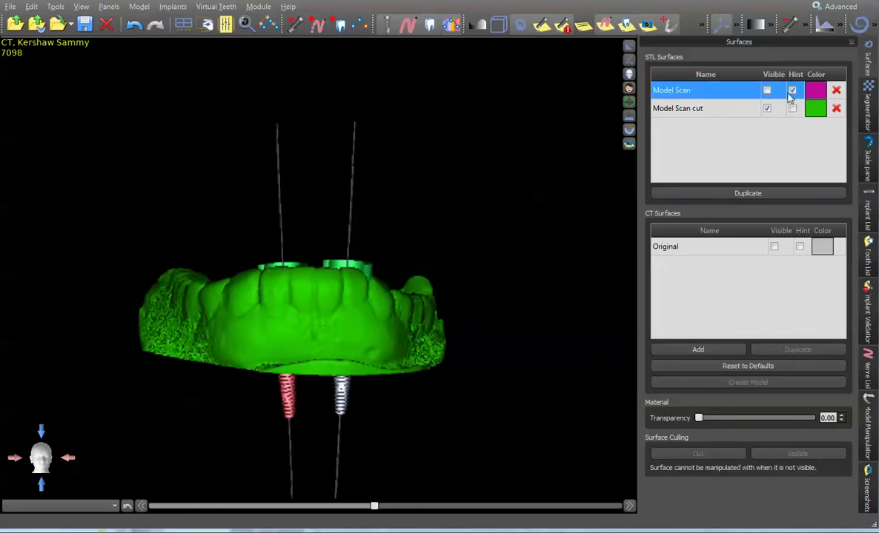
# - Hide both implants and their guide tubes, leaving only the Model Scan cut surface in the 3D view
pyautogui.moveTo(337, 189); pyautogui.dragTo(329, 290)
pyautogui.scroll(4, 335, 303)
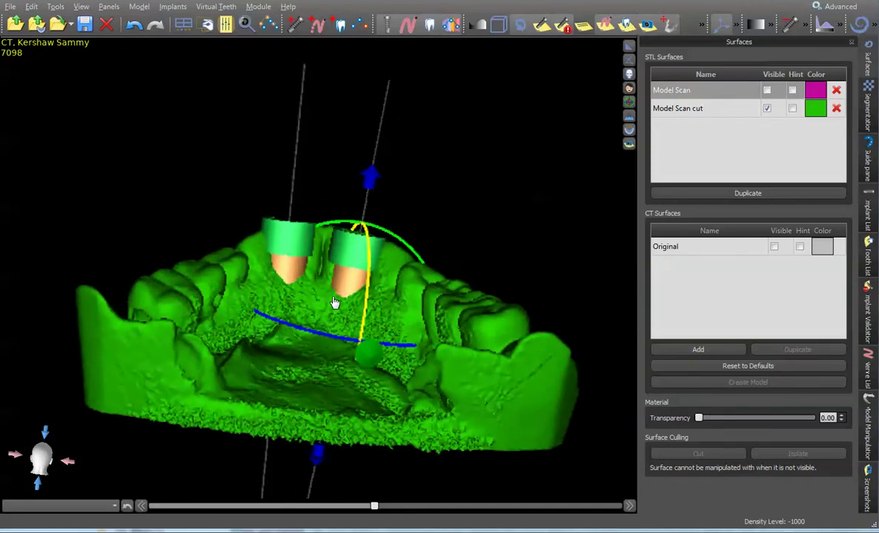
pyautogui.moveTo(533, 332); pyautogui.dragTo(526, 264)
pyautogui.scroll(2, 353, 359)
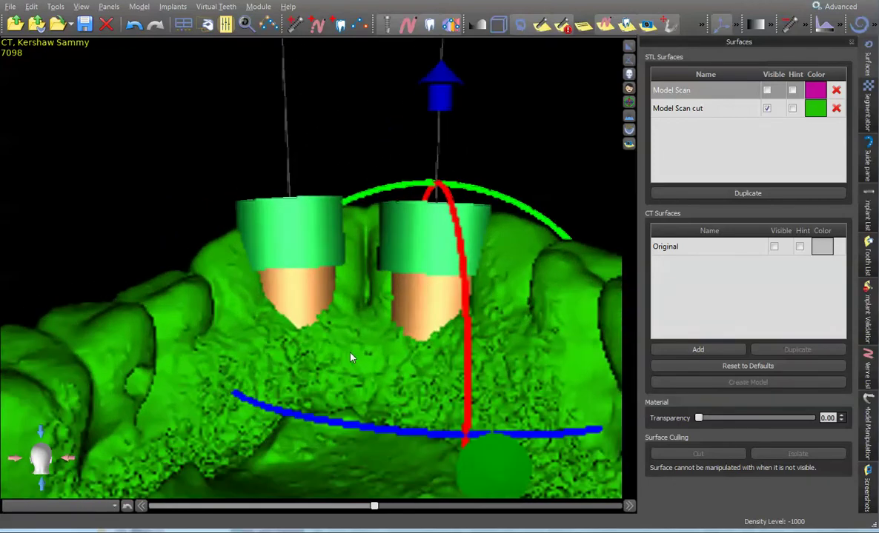
pyautogui.click(868, 215)
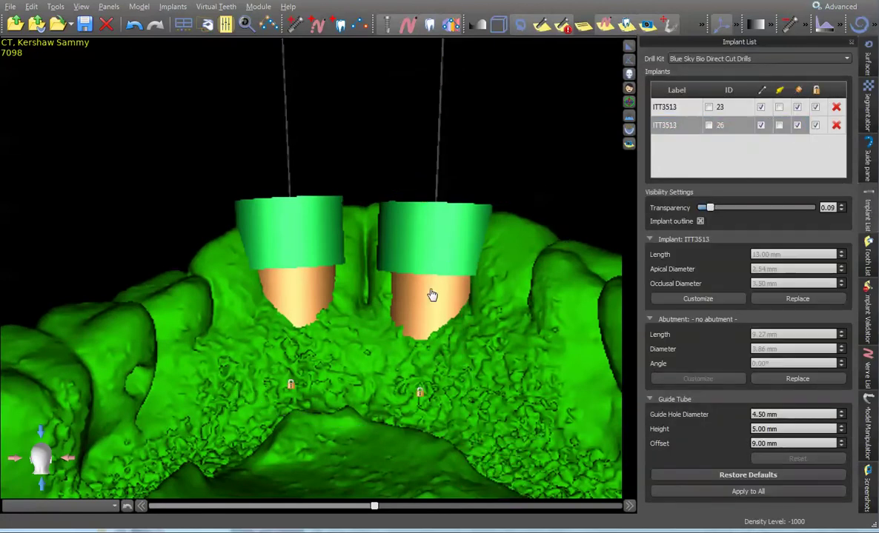
pyautogui.click(767, 93)
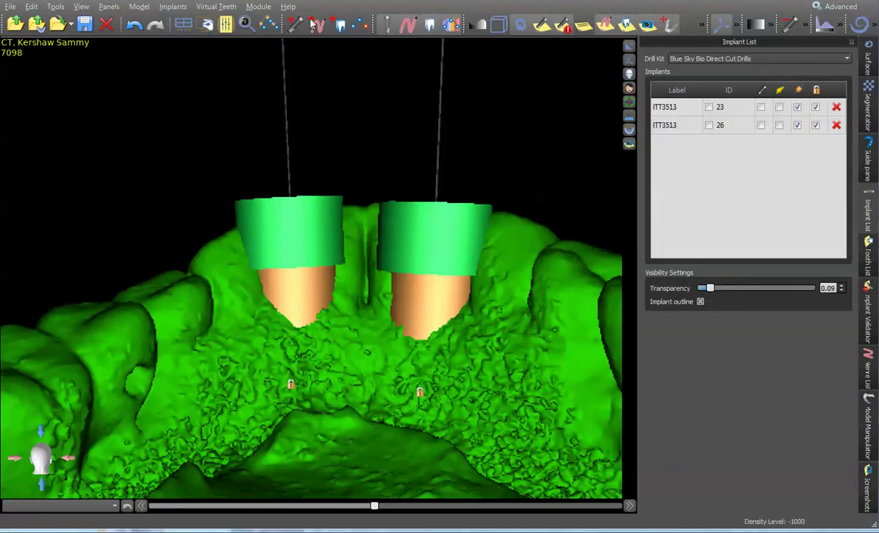
pyautogui.click(359, 25)
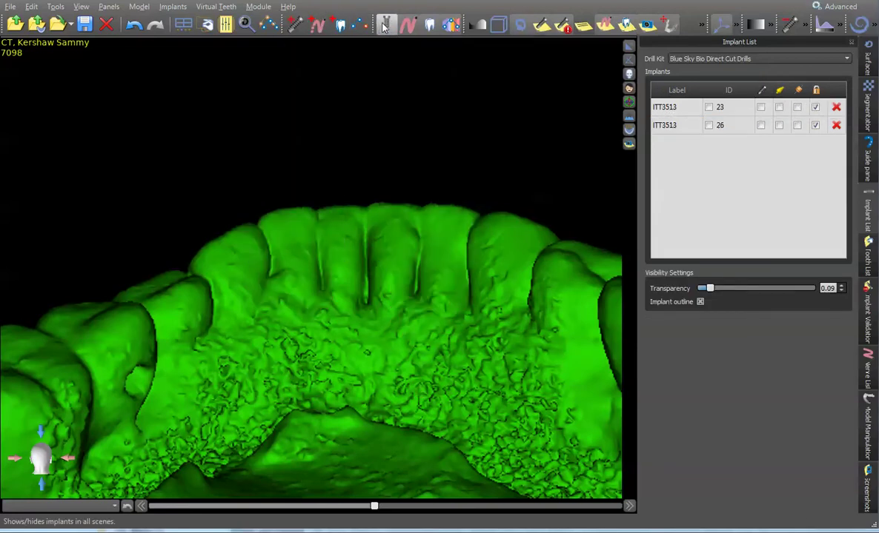
# - Cut the crowns of the four front incisors between the canines off the Model Scan cut surface
pyautogui.moveTo(365, 178); pyautogui.dragTo(369, 192)
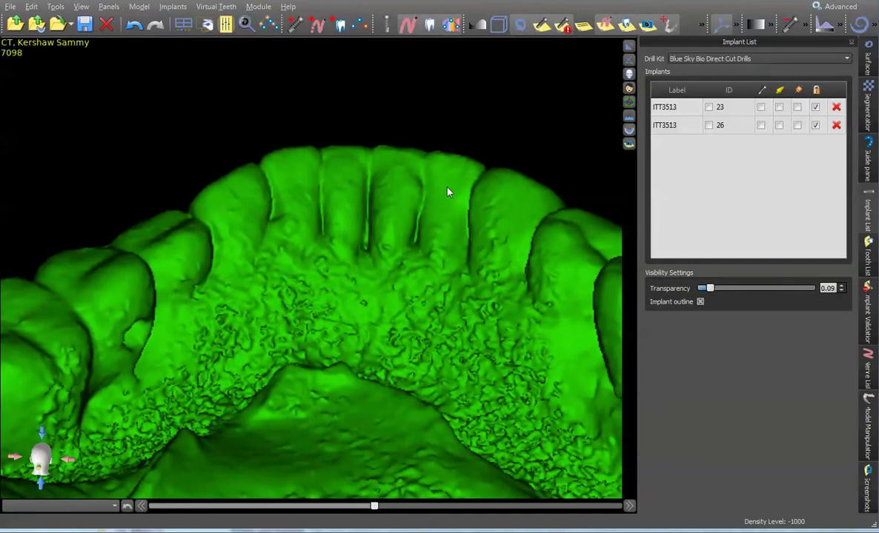
pyautogui.scroll(3, 447, 186)
pyautogui.moveTo(498, 112); pyautogui.dragTo(405, 144, button='middle')
pyautogui.moveTo(406, 148); pyautogui.dragTo(457, 234)
pyautogui.moveTo(457, 233); pyautogui.dragTo(448, 263, button='middle')
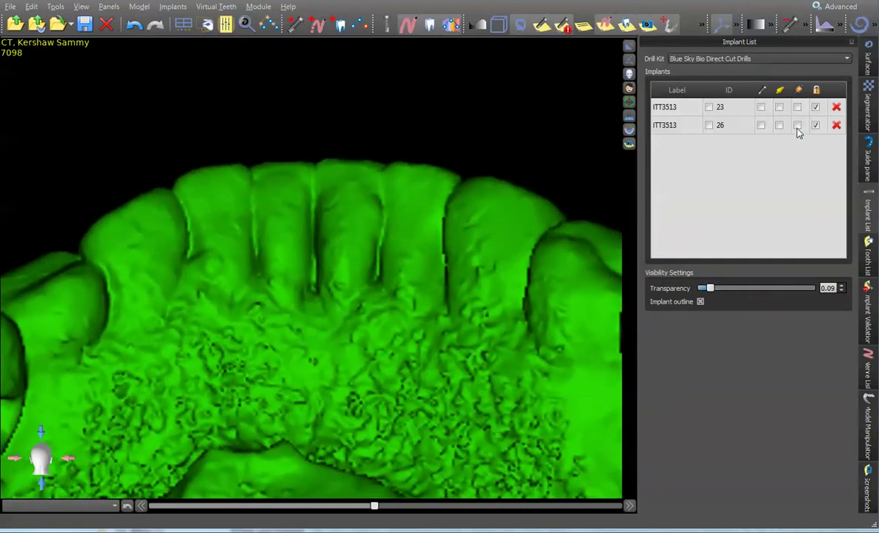
pyautogui.click(867, 69)
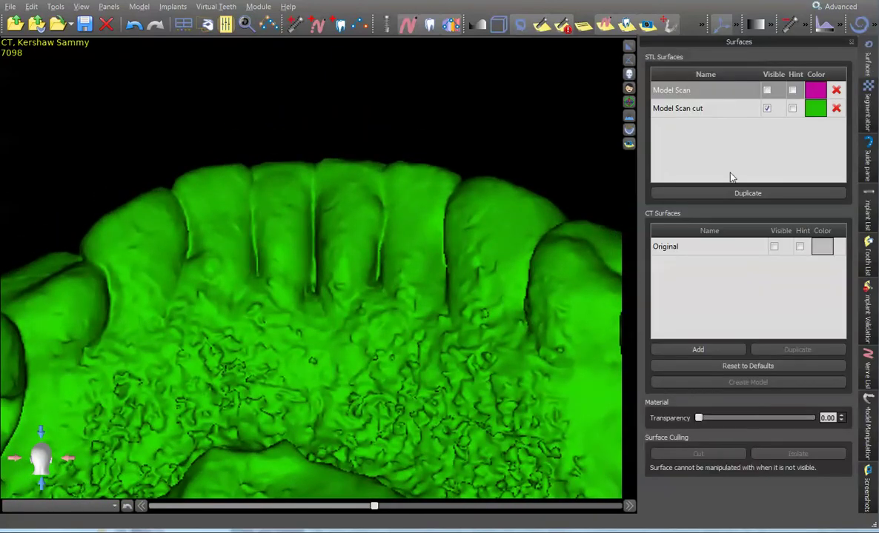
pyautogui.click(727, 111)
pyautogui.click(689, 454)
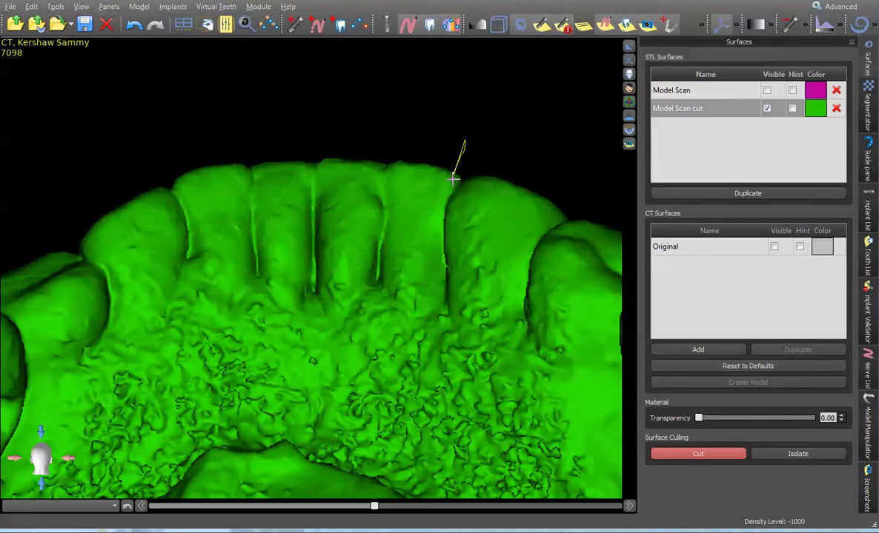
pyautogui.moveTo(438, 212)
pyautogui.mouseDown()
pyautogui.moveTo(436, 261)
pyautogui.moveTo(201, 247)
pyautogui.mouseUp()
pyautogui.moveTo(200, 214)
pyautogui.mouseDown()
pyautogui.moveTo(167, 169)
pyautogui.moveTo(133, 160)
pyautogui.moveTo(136, 142)
pyautogui.mouseUp()
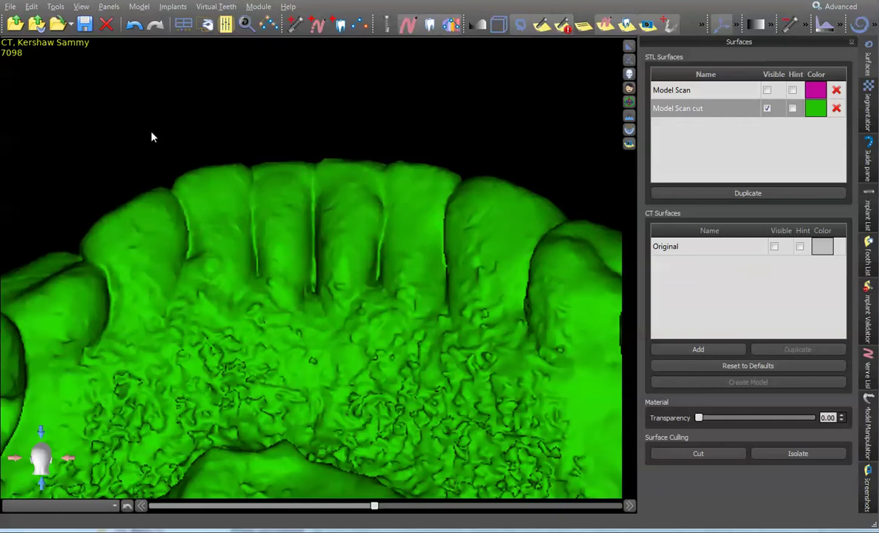
pyautogui.moveTo(417, 99); pyautogui.dragTo(412, 117, button='right')
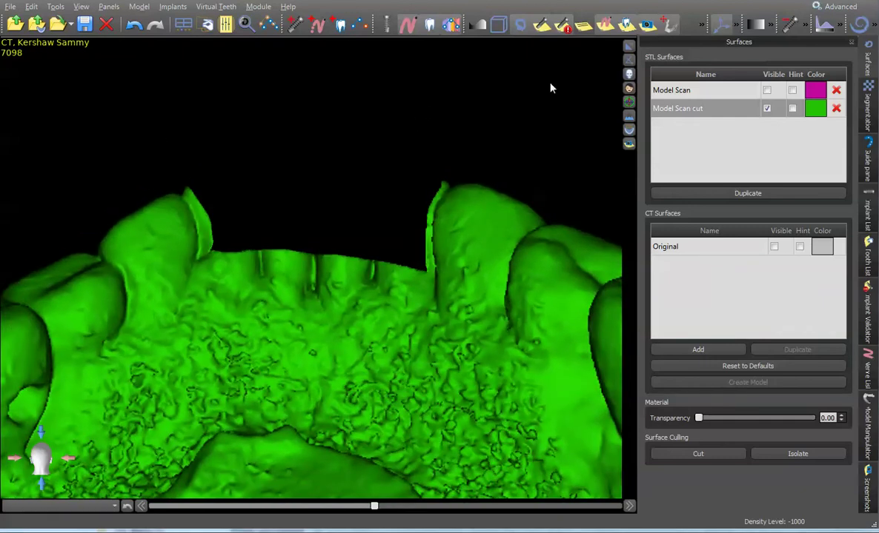
# - Show the guide tubes of implants 23 and 26 over the cut model
pyautogui.moveTo(552, 86); pyautogui.dragTo(388, 389)
pyautogui.moveTo(400, 395); pyautogui.dragTo(392, 145)
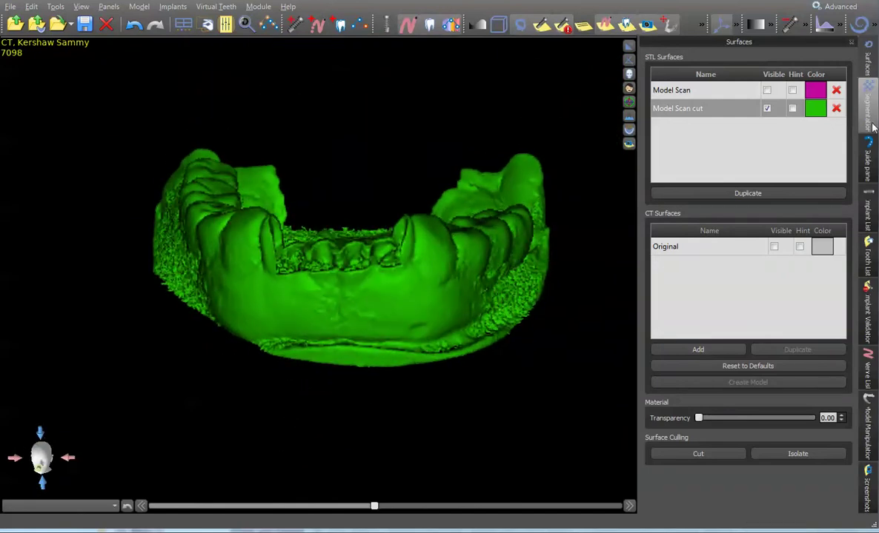
pyautogui.click(868, 212)
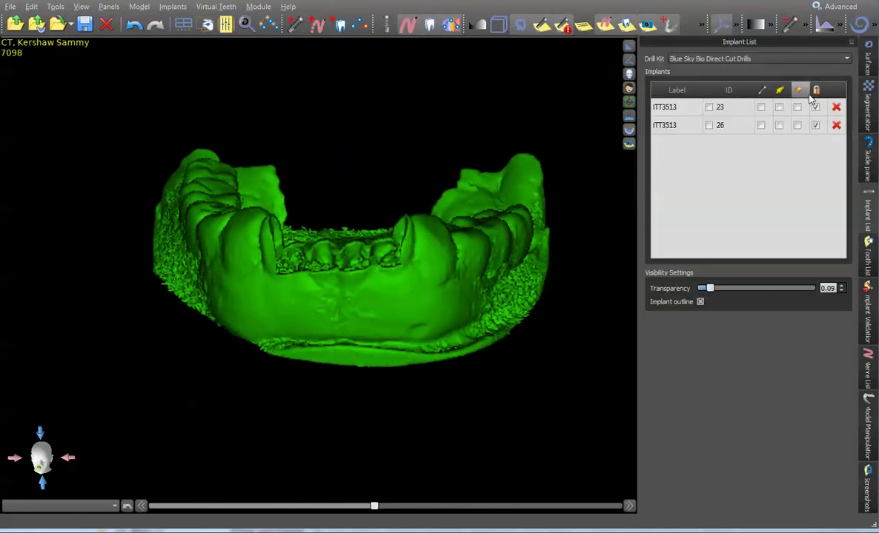
pyautogui.click(798, 90)
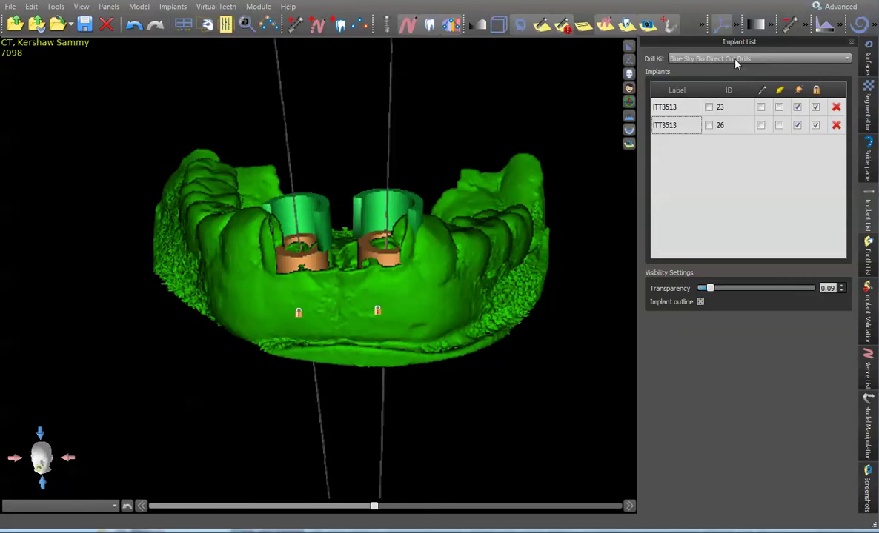
# - Try the Blue Sky Bio Fully Guided Surgical Kit for the guide tubes and switch the drill kit to Custom Kit
pyautogui.click(737, 59)
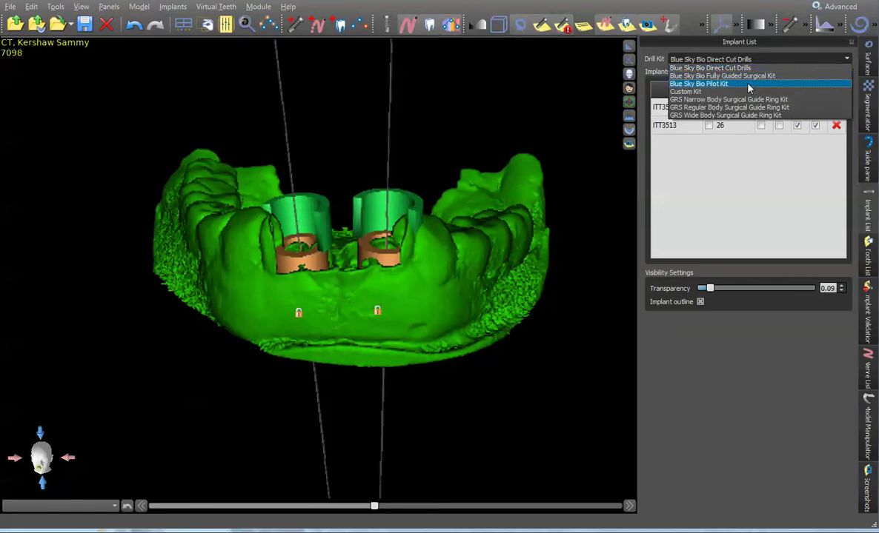
pyautogui.click(749, 77)
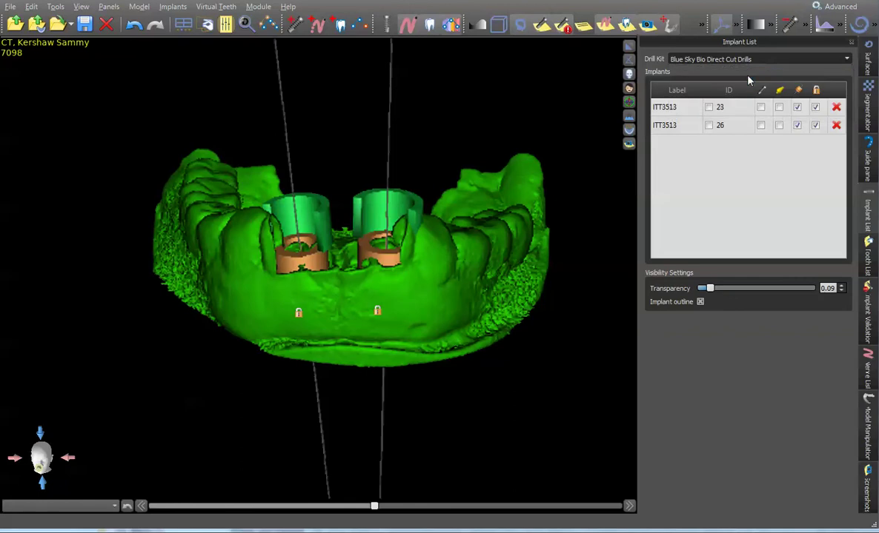
pyautogui.moveTo(388, 118); pyautogui.dragTo(356, 249)
pyautogui.click(741, 59)
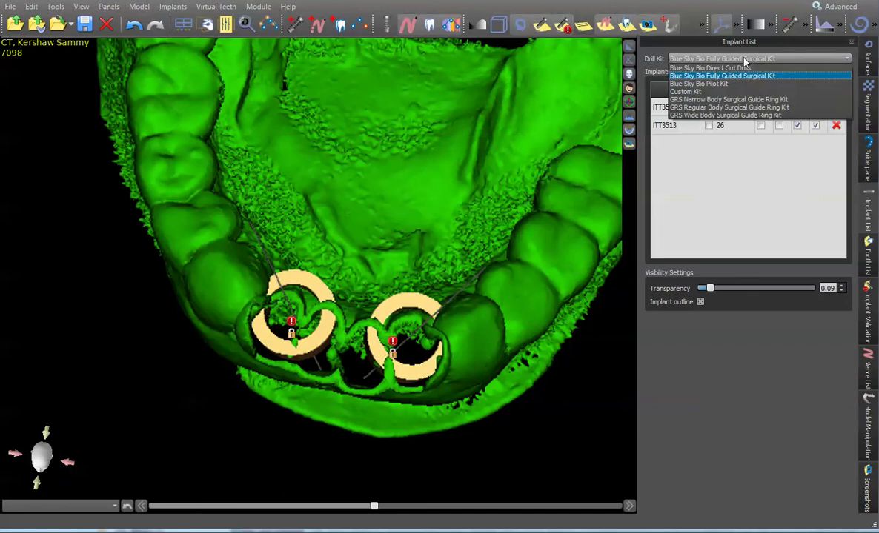
pyautogui.click(757, 92)
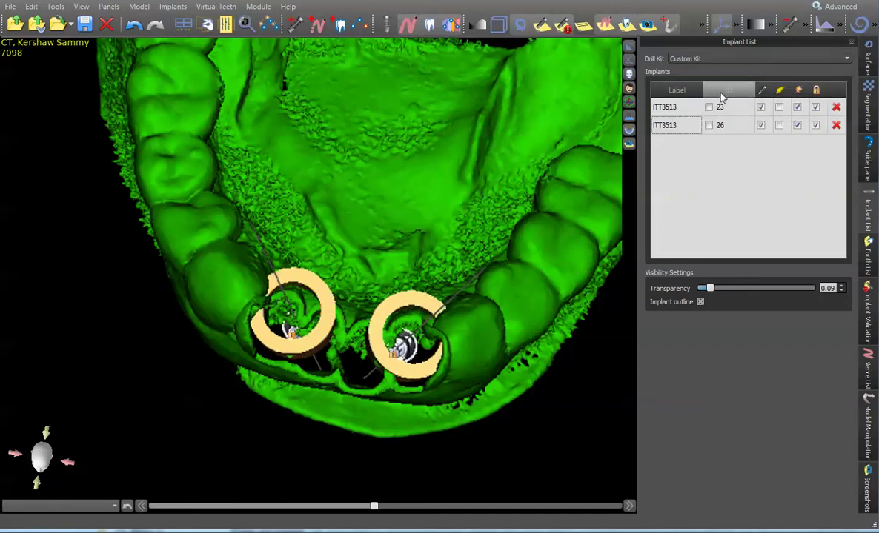
# - Set the guide hole diameter to 2.1 mm for both implants, 23 and 26
pyautogui.click(678, 107)
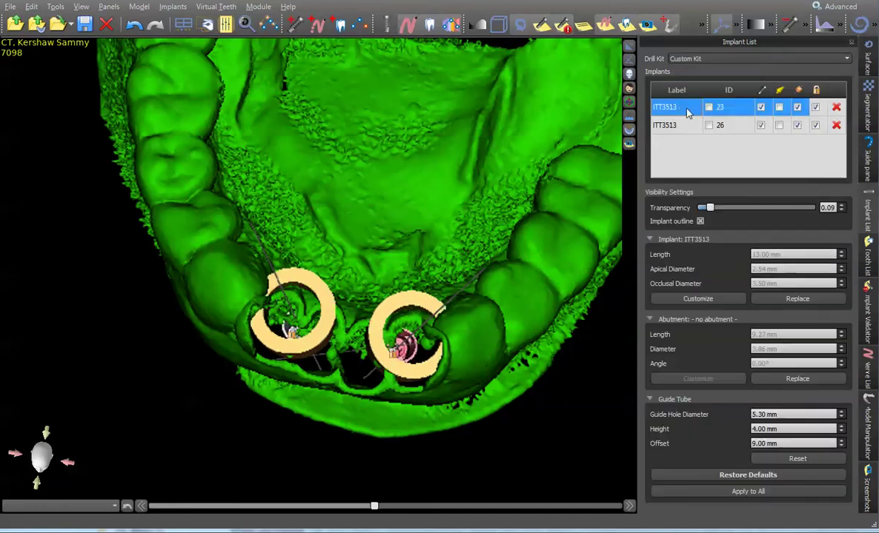
pyautogui.click(797, 415)
pyautogui.write('2.1')
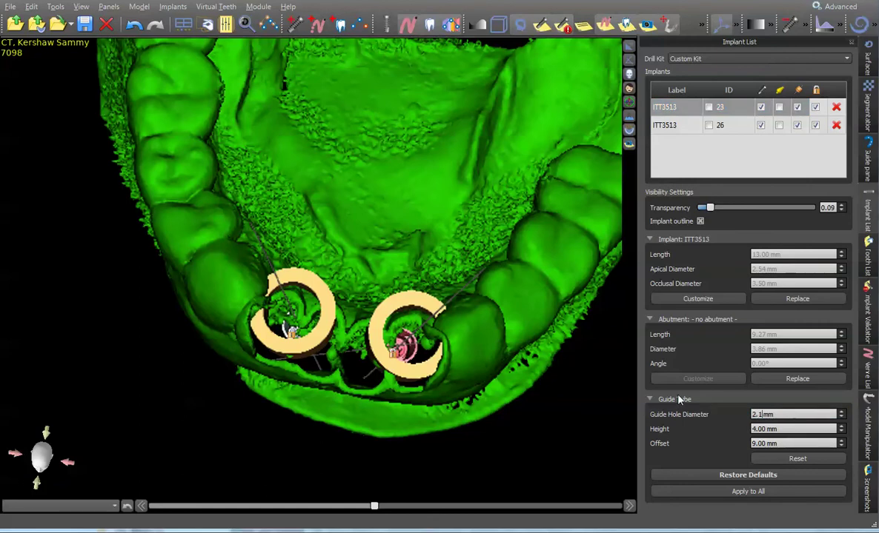
pyautogui.press('Return')
pyautogui.click(689, 125)
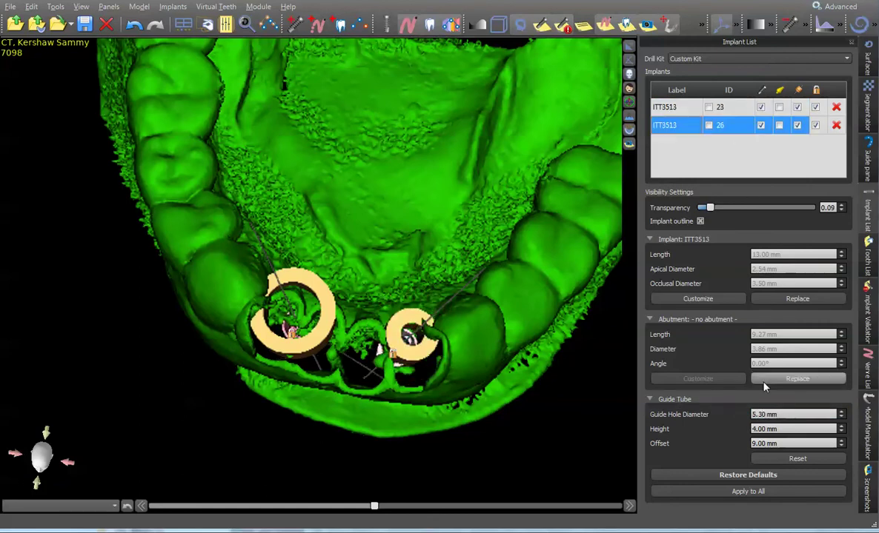
pyautogui.click(771, 415)
pyautogui.write('2.1')
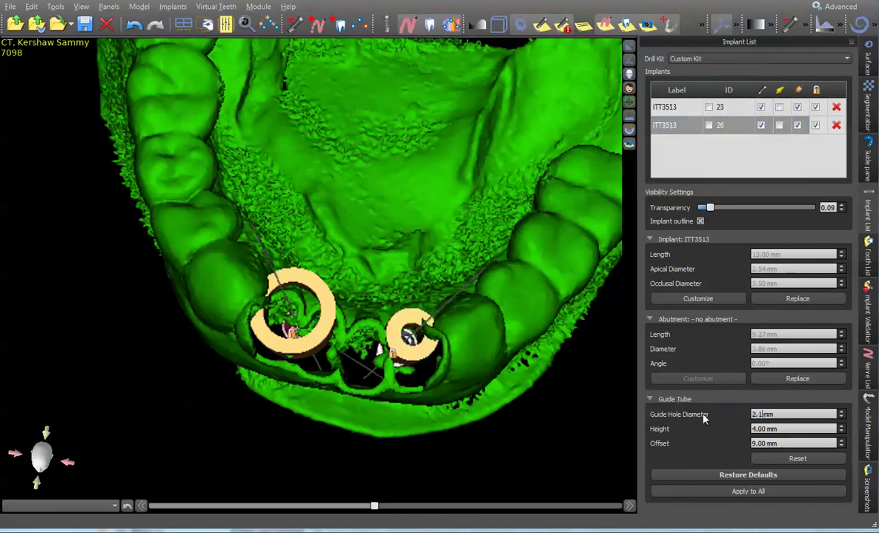
pyautogui.press('Return')
# - Cut the thin leftover tooth edge beside implant 23's guide tube off the Model Scan cut surface from the facial side
pyautogui.moveTo(611, 361); pyautogui.dragTo(558, 323)
pyautogui.moveTo(391, 257); pyautogui.dragTo(472, 232)
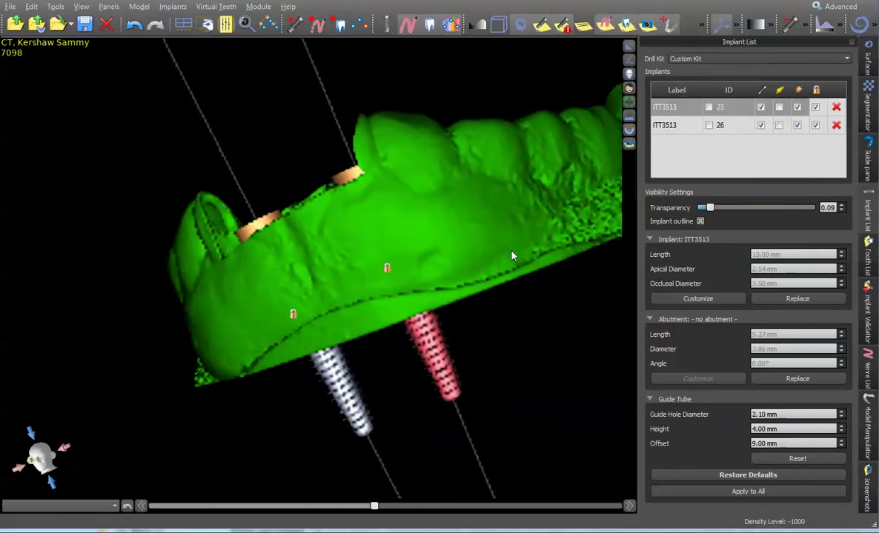
pyautogui.click(868, 62)
pyautogui.click(723, 110)
pyautogui.click(713, 454)
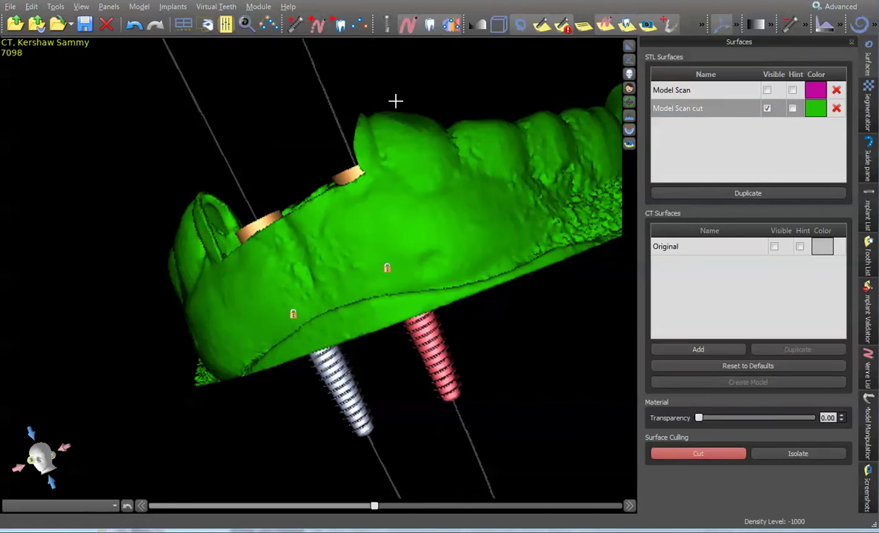
pyautogui.moveTo(367, 108); pyautogui.dragTo(362, 158)
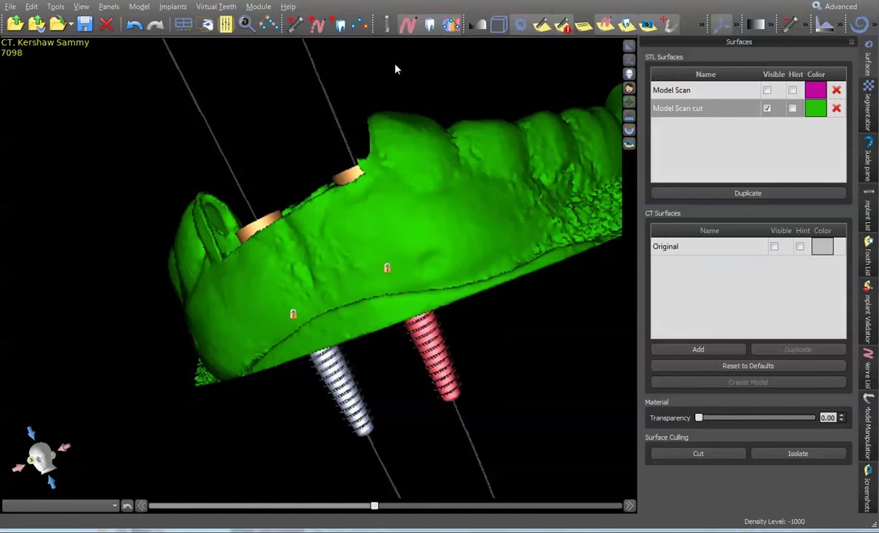
# - Cut away the remaining tooth fragment above implant 23's guide tube from the lingual side and check the result
pyautogui.moveTo(380, 92); pyautogui.dragTo(289, 153)
pyautogui.press('c')
pyautogui.click(273, 111)
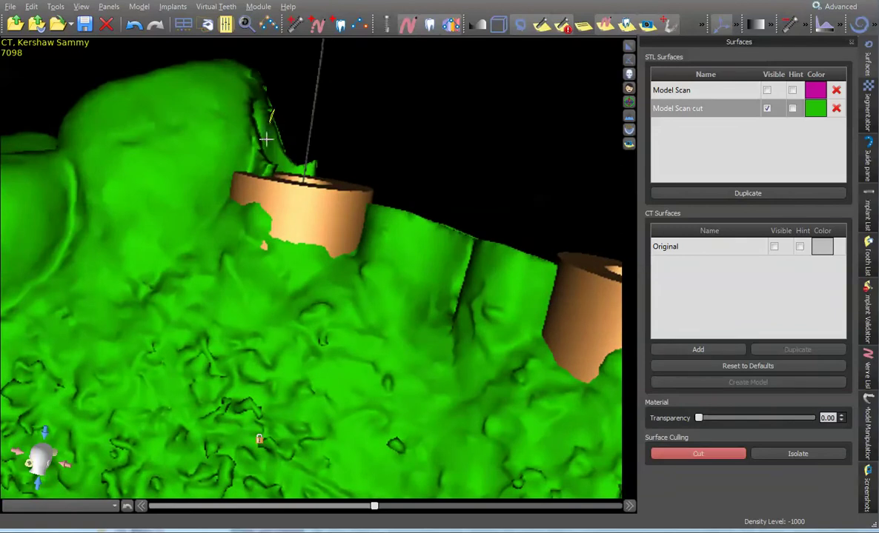
pyautogui.click(265, 170)
pyautogui.click(330, 160)
pyautogui.doubleClick(301, 87)
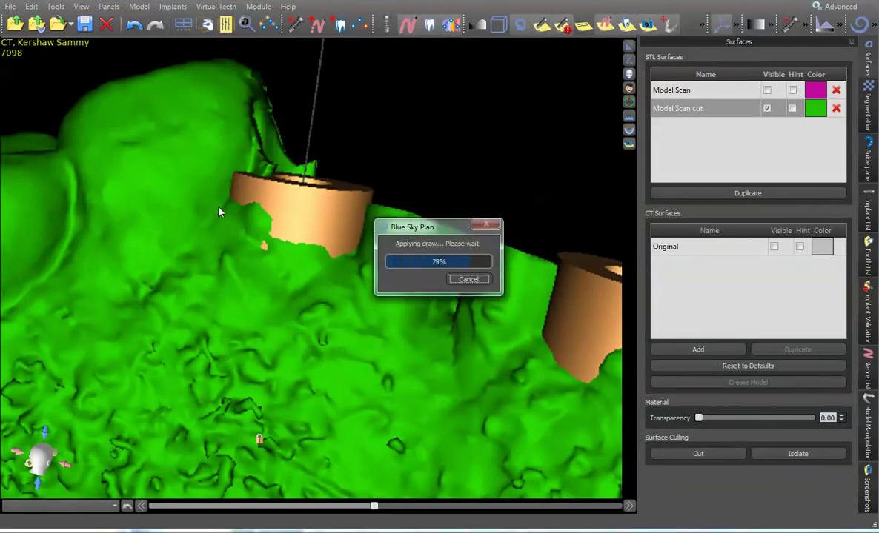
pyautogui.moveTo(177, 145); pyautogui.dragTo(182, 257)
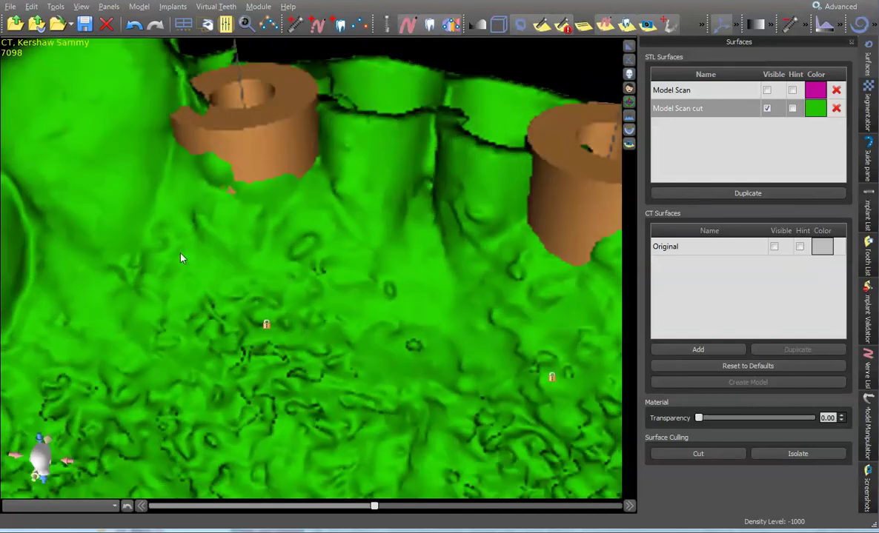
# - Trim the leftover scan fragment on the lingual side of implant 23's guide tube on the Model Scan cut surface
pyautogui.moveTo(193, 187)
pyautogui.mouseDown()
pyautogui.moveTo(207, 191)
pyautogui.moveTo(224, 89)
pyautogui.moveTo(228, 135)
pyautogui.moveTo(194, 157)
pyautogui.moveTo(230, 186)
pyautogui.moveTo(244, 185)
pyautogui.mouseUp()
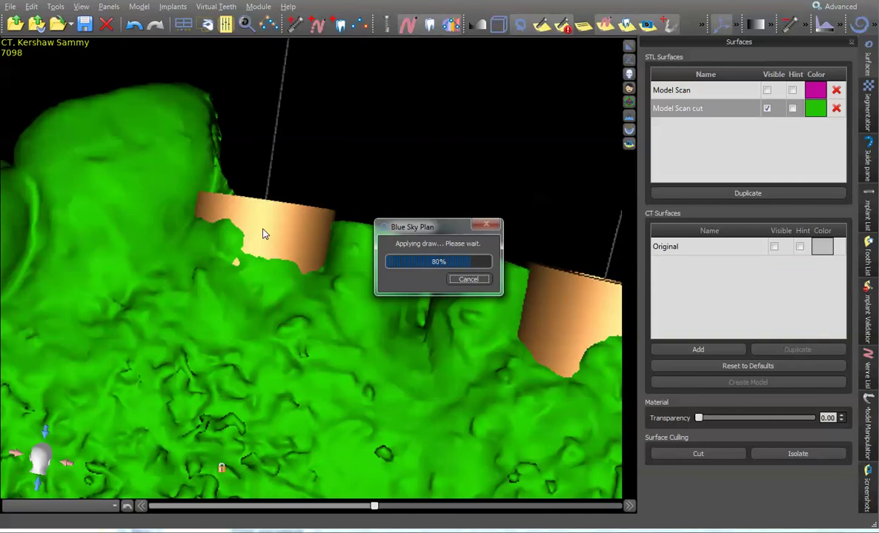
pyautogui.moveTo(265, 231)
pyautogui.mouseDown()
pyautogui.moveTo(264, 245)
pyautogui.moveTo(520, 133)
pyautogui.moveTo(406, 282)
pyautogui.moveTo(380, 247)
pyautogui.moveTo(424, 386)
pyautogui.moveTo(248, 378)
pyautogui.moveTo(404, 227)
pyautogui.moveTo(433, 245)
pyautogui.moveTo(273, 238)
pyautogui.moveTo(315, 190)
pyautogui.moveTo(342, 359)
pyautogui.moveTo(306, 285)
pyautogui.moveTo(357, 257)
pyautogui.moveTo(333, 234)
pyautogui.mouseUp()
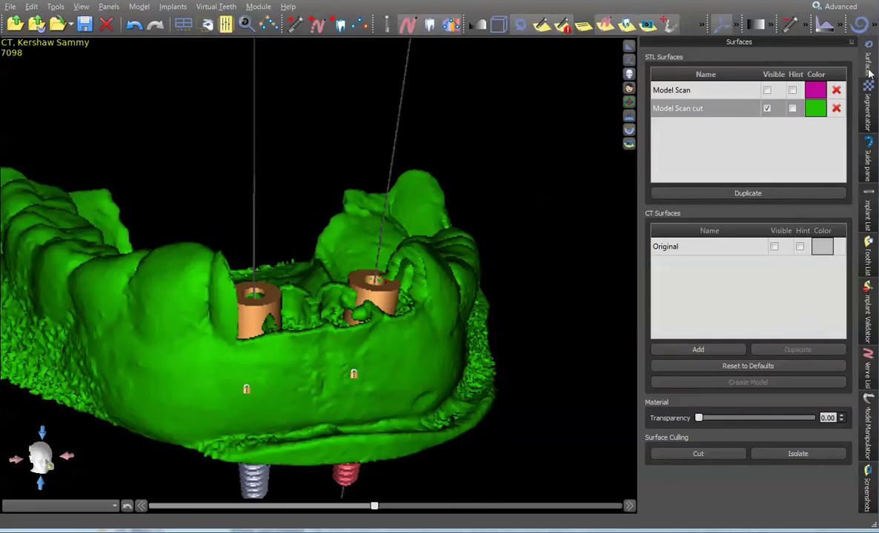
# - Make sure both implants, 23 and 26, are locked and choose Model Scan cut as the model for guide fabrication
pyautogui.click(873, 213)
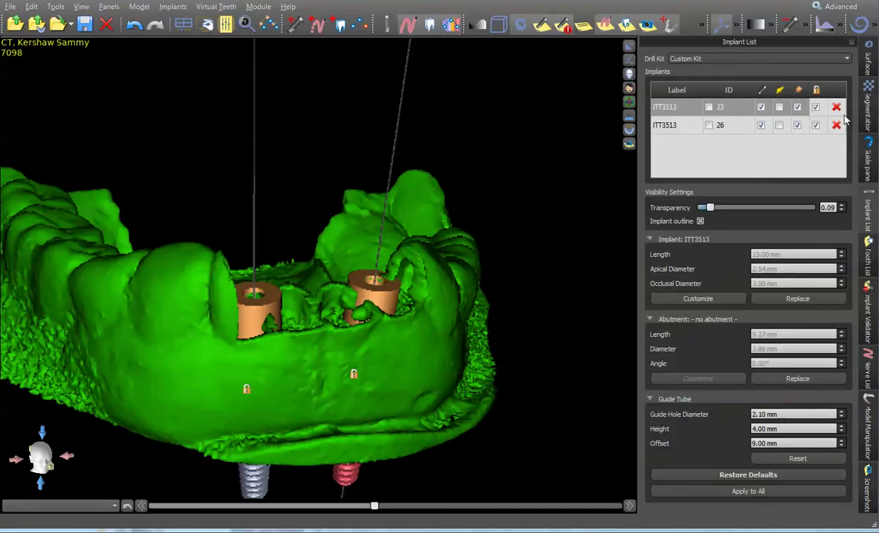
pyautogui.click(815, 91)
pyautogui.click(816, 93)
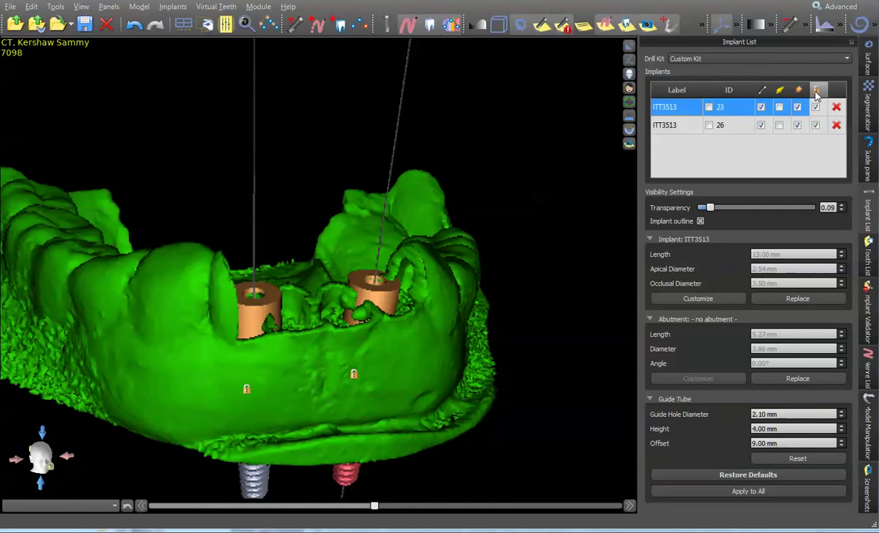
pyautogui.click(865, 147)
pyautogui.click(709, 92)
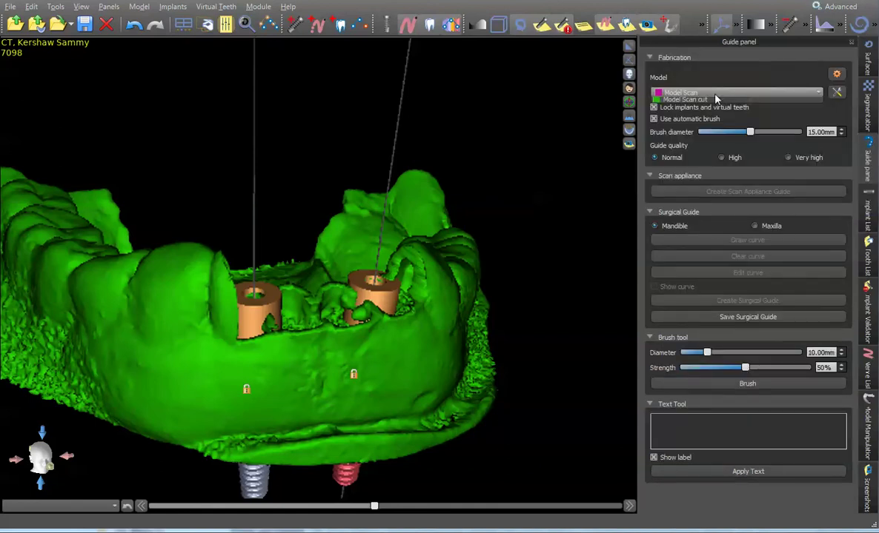
pyautogui.click(700, 105)
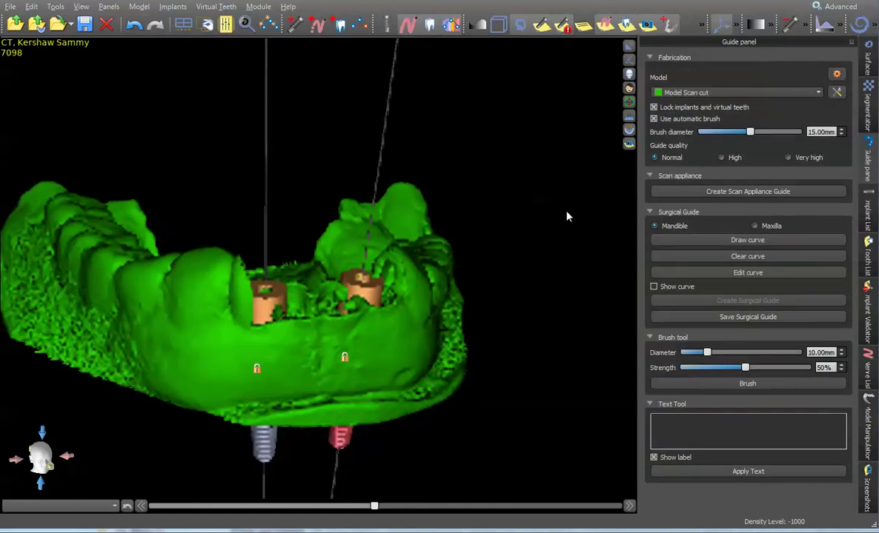
# - Draw the guide's outline curve on Model Scan cut along the facial side, over the posterior teeth on both sides and along the lingual side
pyautogui.click(747, 244)
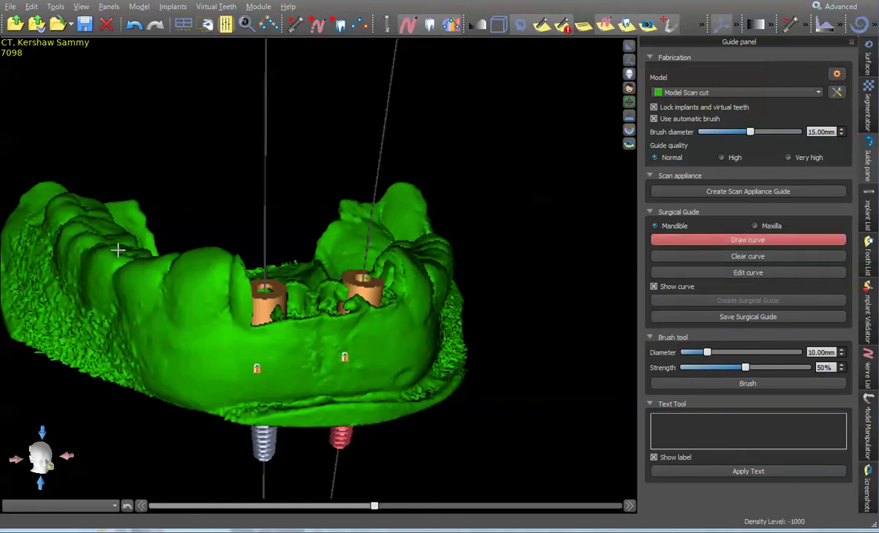
pyautogui.moveTo(117, 251)
pyautogui.mouseDown()
pyautogui.moveTo(121, 287)
pyautogui.moveTo(170, 320)
pyautogui.moveTo(277, 349)
pyautogui.moveTo(397, 334)
pyautogui.mouseUp()
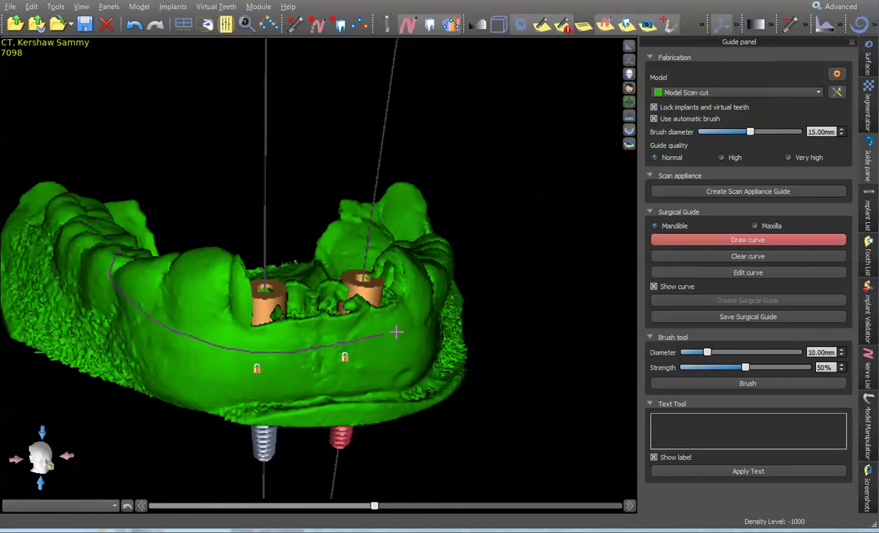
pyautogui.moveTo(536, 302); pyautogui.dragTo(277, 333)
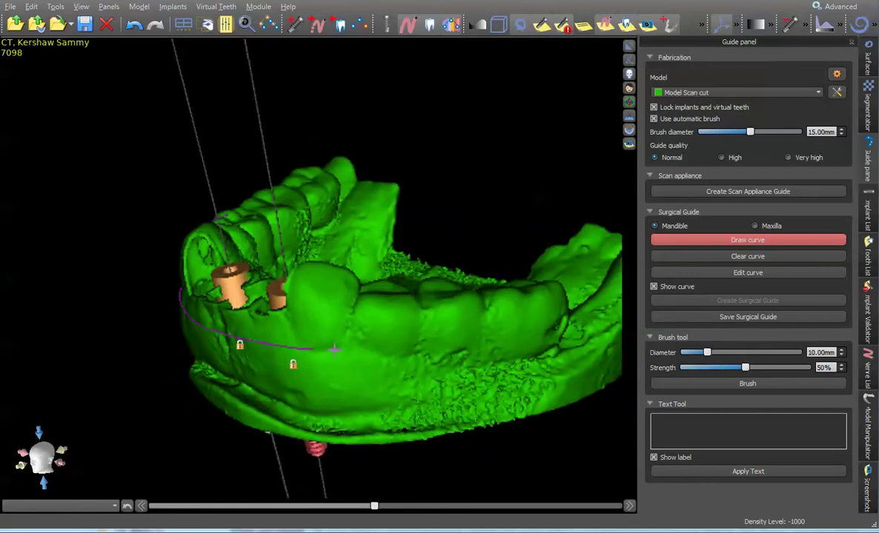
pyautogui.moveTo(538, 237); pyautogui.dragTo(163, 270)
pyautogui.click(203, 307)
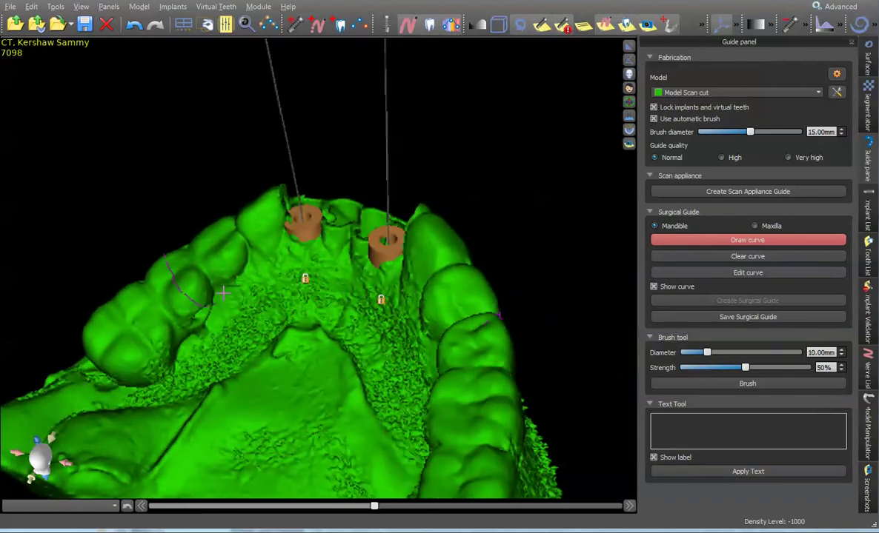
pyautogui.moveTo(393, 358); pyautogui.dragTo(345, 260)
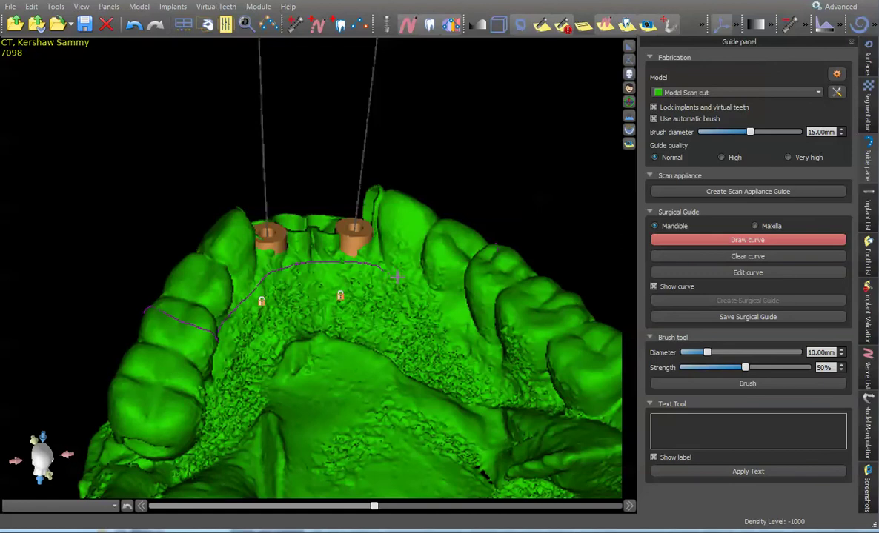
pyautogui.moveTo(451, 299)
pyautogui.mouseDown()
pyautogui.moveTo(498, 277)
pyautogui.moveTo(503, 253)
pyautogui.mouseUp()
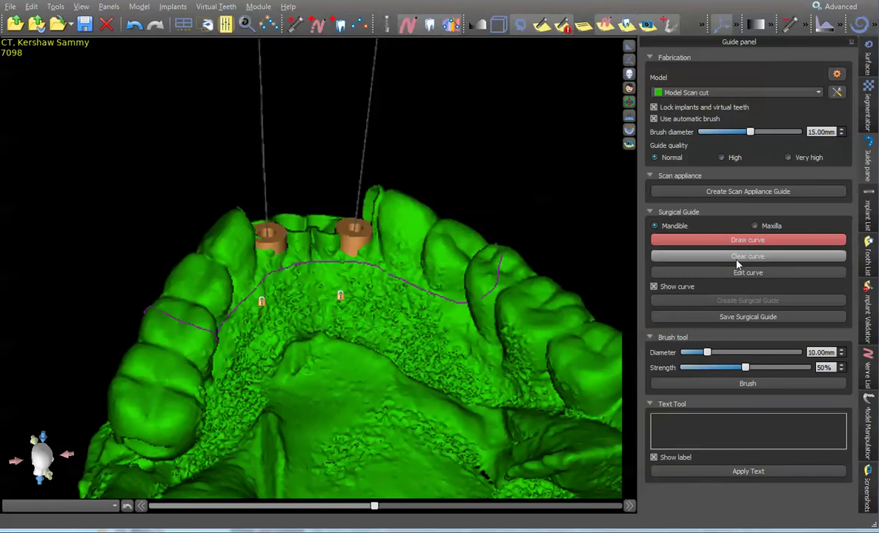
# - Check the curve's control points around the arch and create the mandibular surgical guide at normal quality
pyautogui.click(736, 279)
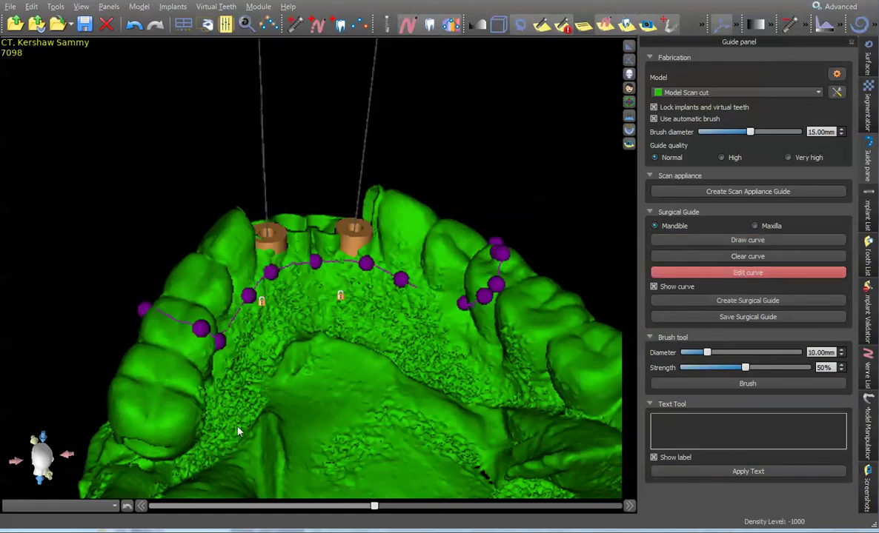
pyautogui.moveTo(237, 432); pyautogui.dragTo(534, 355)
pyautogui.click(735, 302)
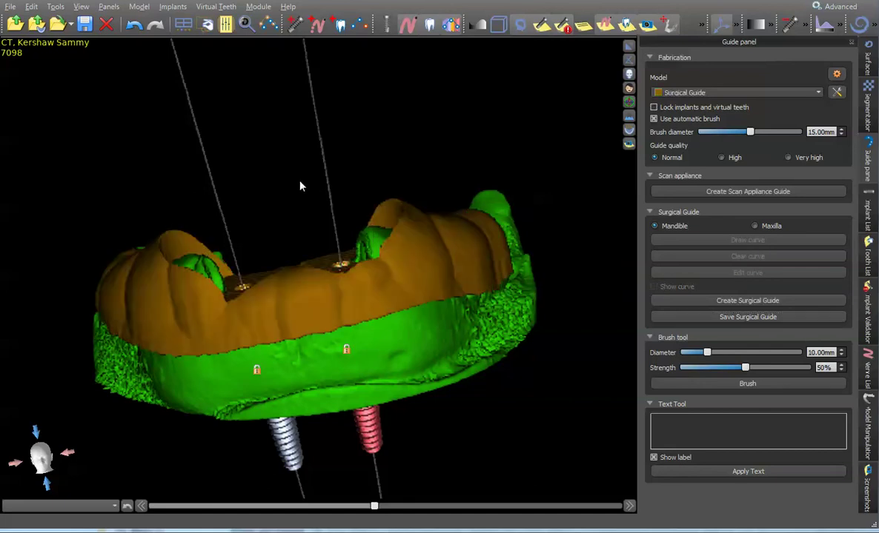
pyautogui.moveTo(276, 140); pyautogui.dragTo(333, 335)
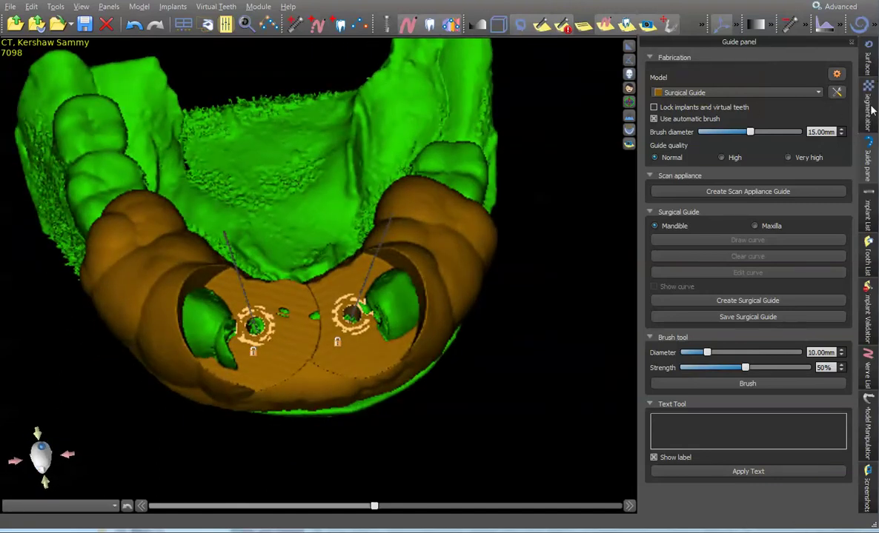
# - Hide Model Scan cut to inspect the surgical guide on its own and save the project
pyautogui.click(870, 61)
pyautogui.click(767, 108)
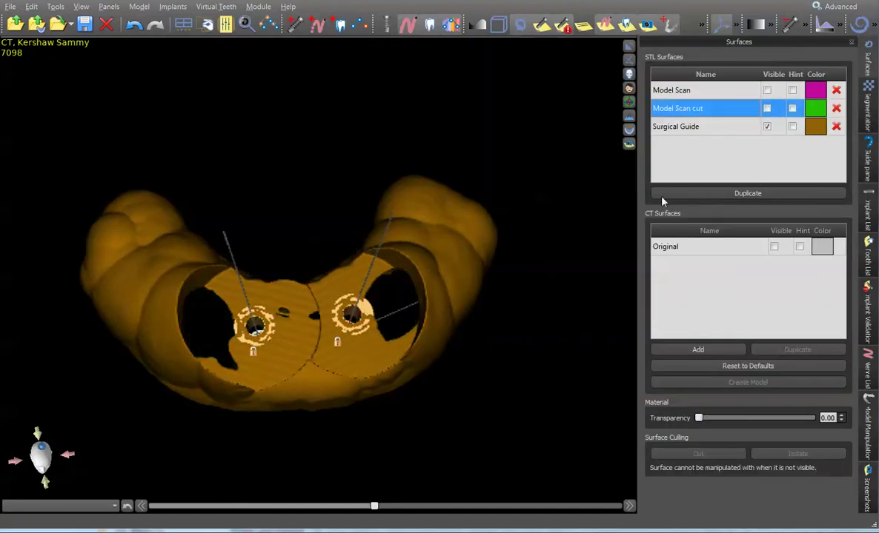
pyautogui.moveTo(281, 364); pyautogui.dragTo(308, 380)
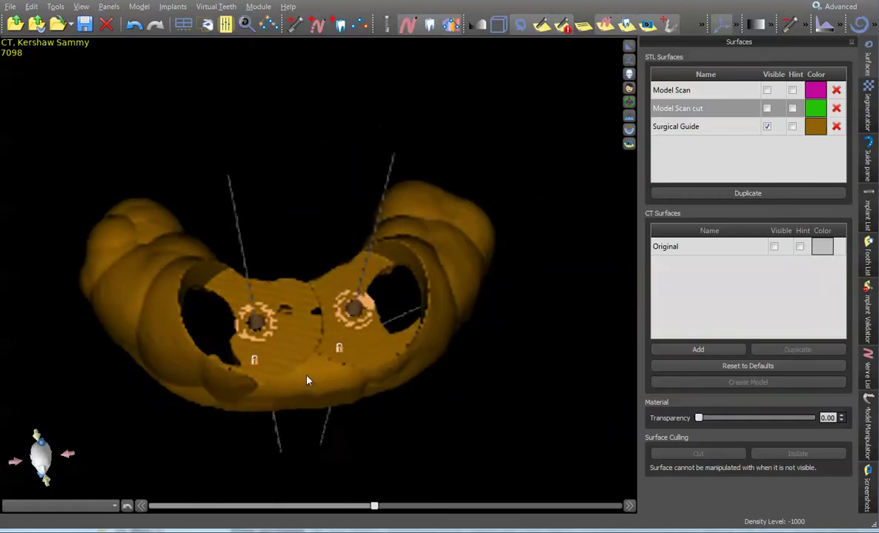
pyautogui.moveTo(227, 222); pyautogui.dragTo(179, 145)
pyautogui.click(84, 25)
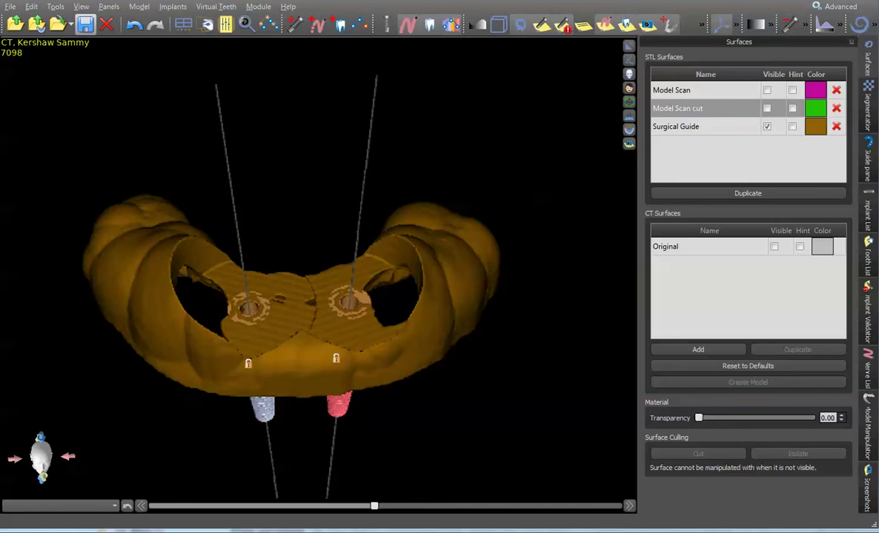
# - Rename the Surgical Guide surface to Surgical Guide 2.1
pyautogui.doubleClick(710, 127)
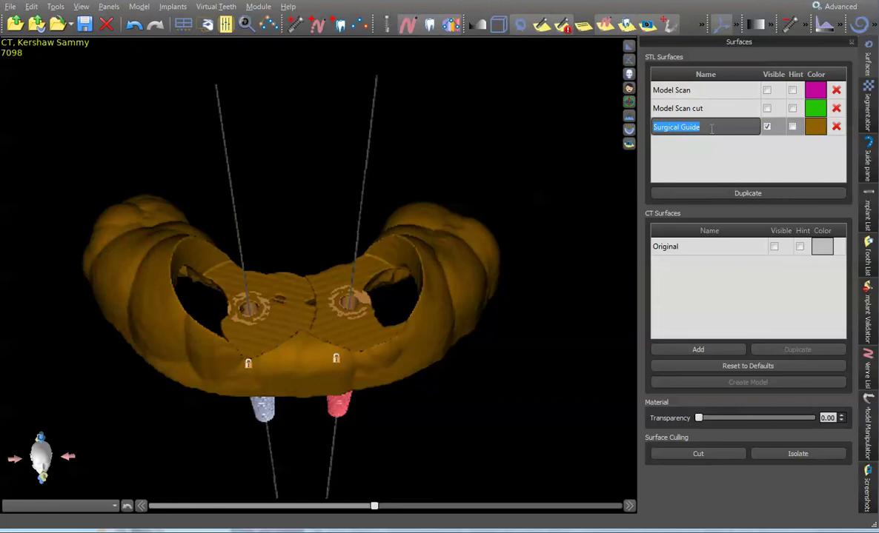
pyautogui.click(711, 128)
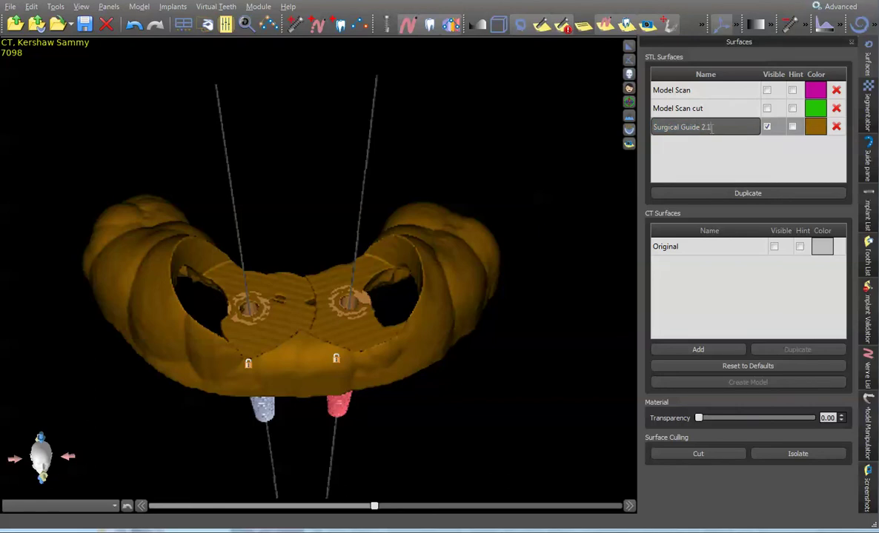
pyautogui.press('Return')
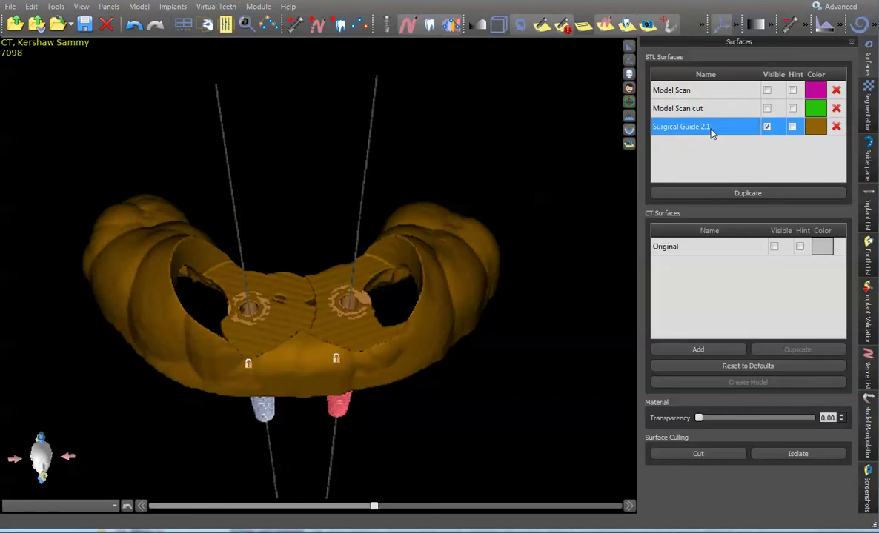
# - Make Model Scan cut the visible fabrication model in place of Surgical Guide 2.1 and open its existing curve for editing
pyautogui.click(873, 161)
pyautogui.click(698, 91)
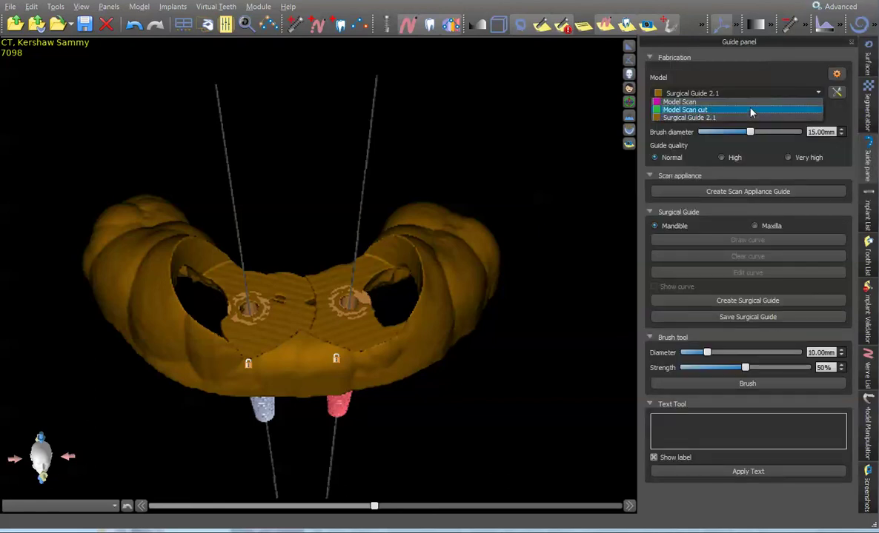
pyautogui.click(750, 110)
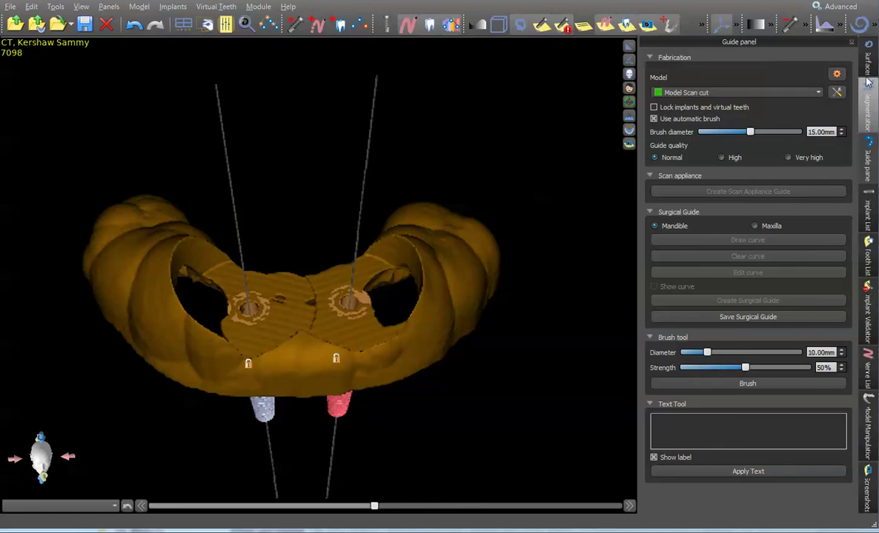
pyautogui.click(869, 68)
pyautogui.click(767, 127)
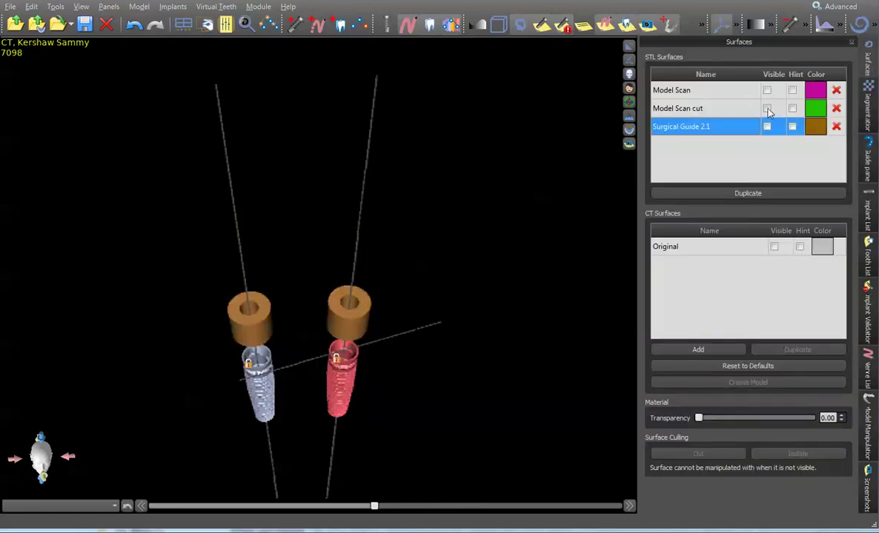
pyautogui.click(766, 108)
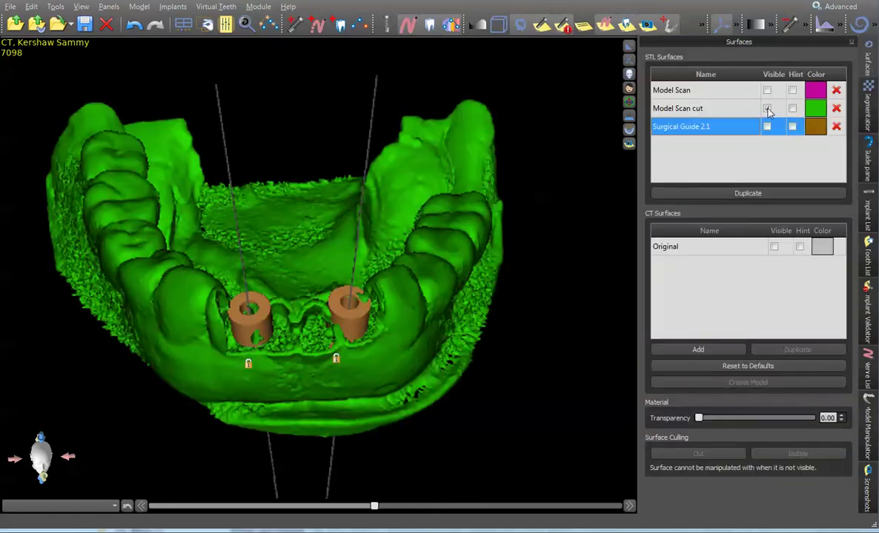
pyautogui.click(869, 157)
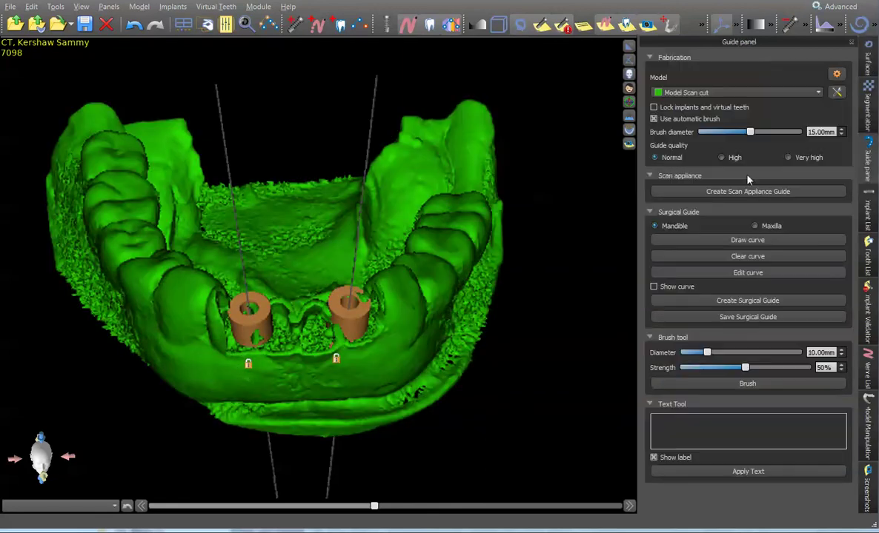
pyautogui.click(736, 272)
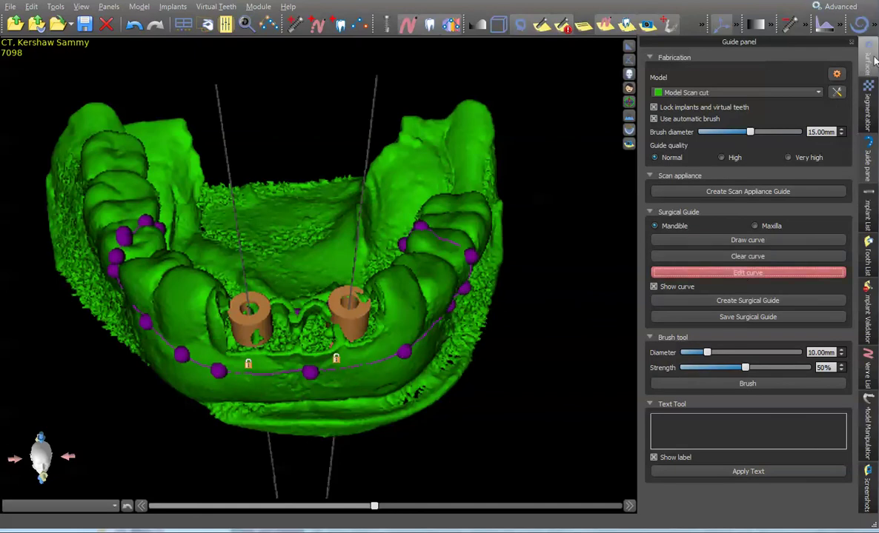
# - Set the guide hole diameter to 2.6 mm for both implants, 23 and 26
pyautogui.click(868, 212)
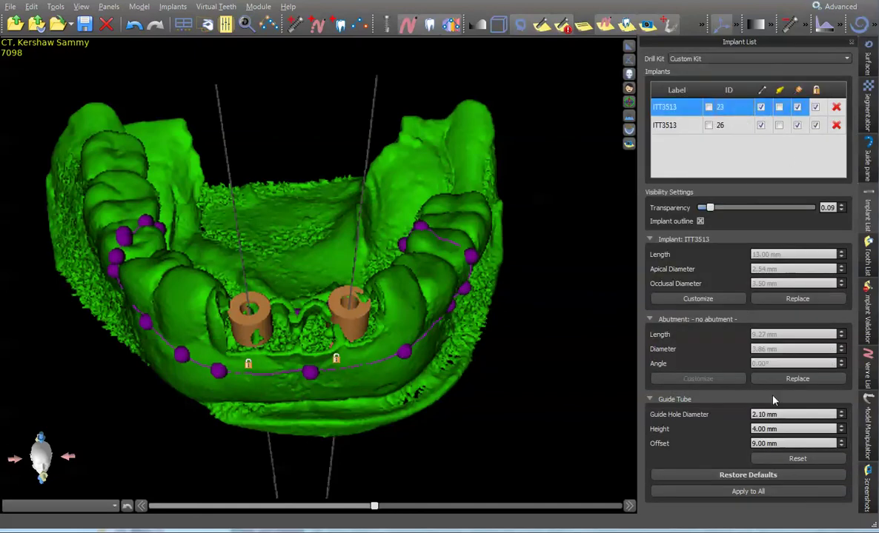
pyautogui.write('2.6')
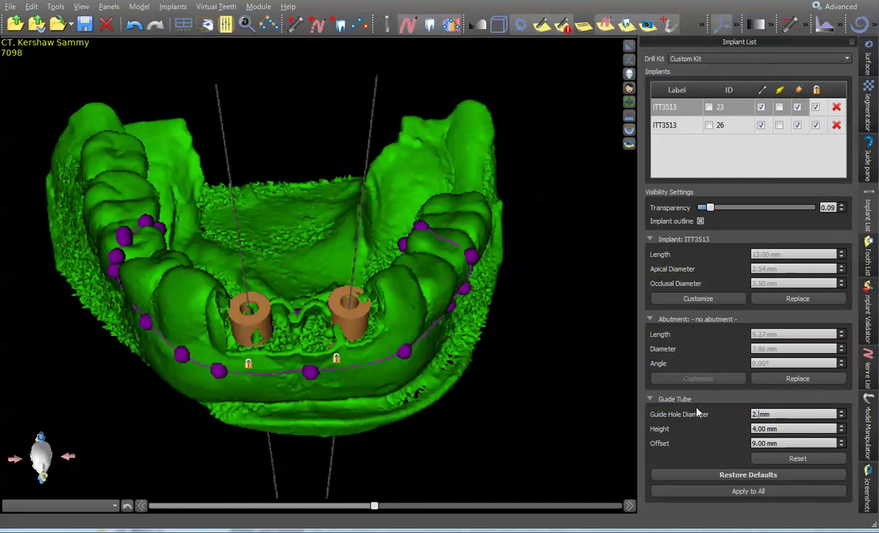
pyautogui.press('Return')
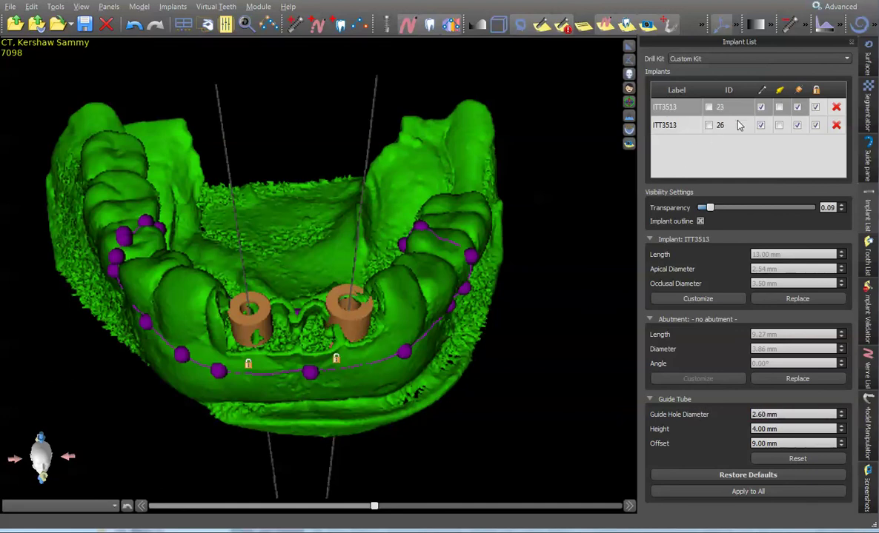
pyautogui.click(685, 124)
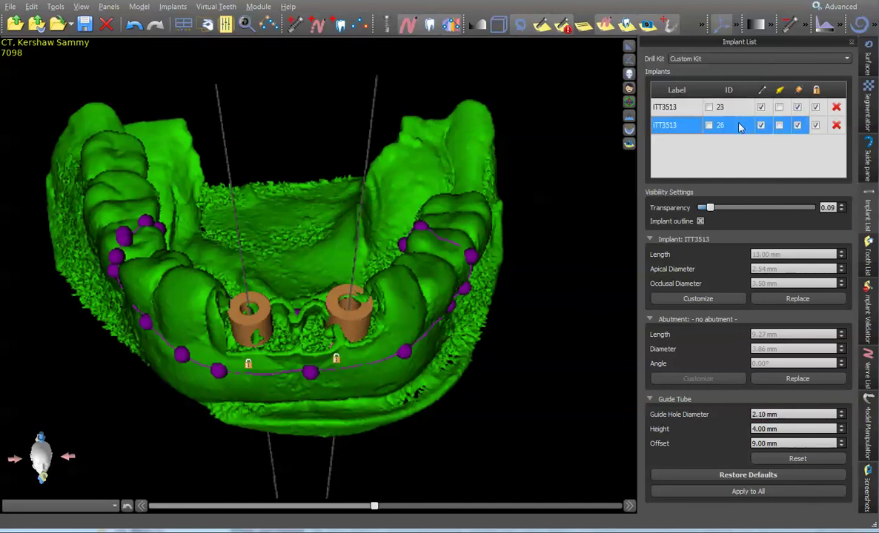
pyautogui.click(806, 414)
pyautogui.press('BackSpace')
pyautogui.press('BackSpace')
pyautogui.write('60')
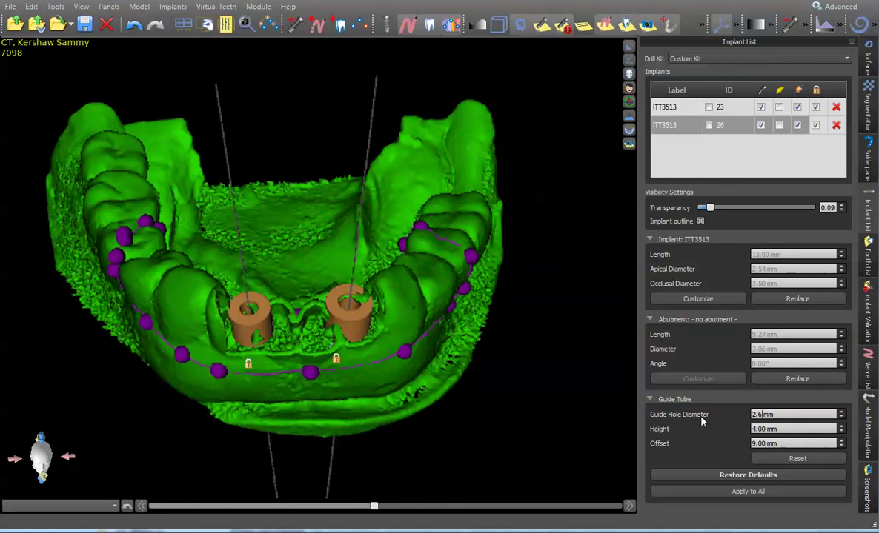
pyautogui.press('Return')
# - Create a second mandibular surgical guide from the existing curve on Model Scan cut and view it from the front
pyautogui.moveTo(272, 223); pyautogui.dragTo(251, 163)
pyautogui.click(868, 160)
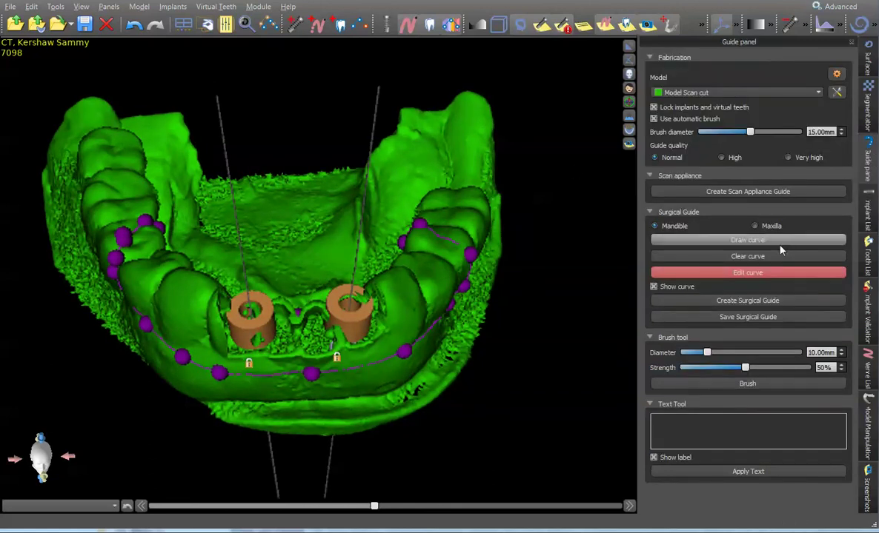
pyautogui.click(748, 300)
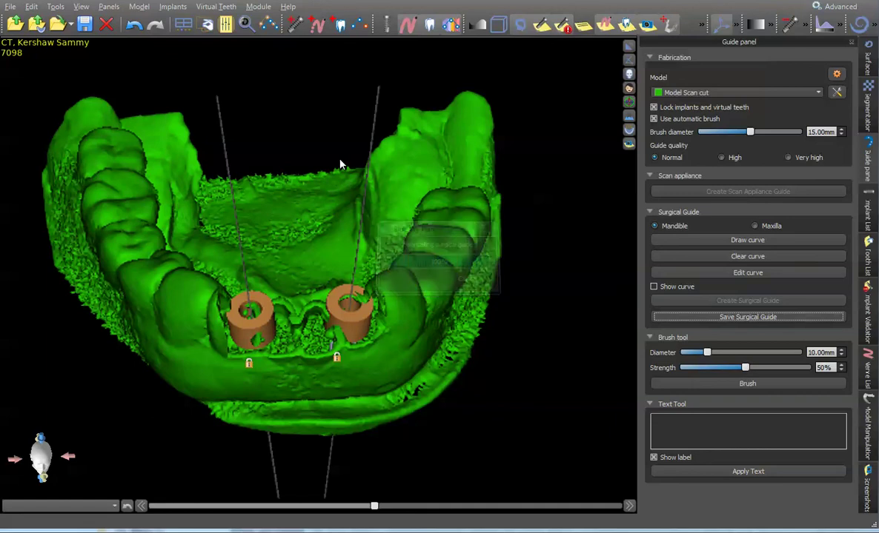
pyautogui.moveTo(325, 160); pyautogui.dragTo(365, 157)
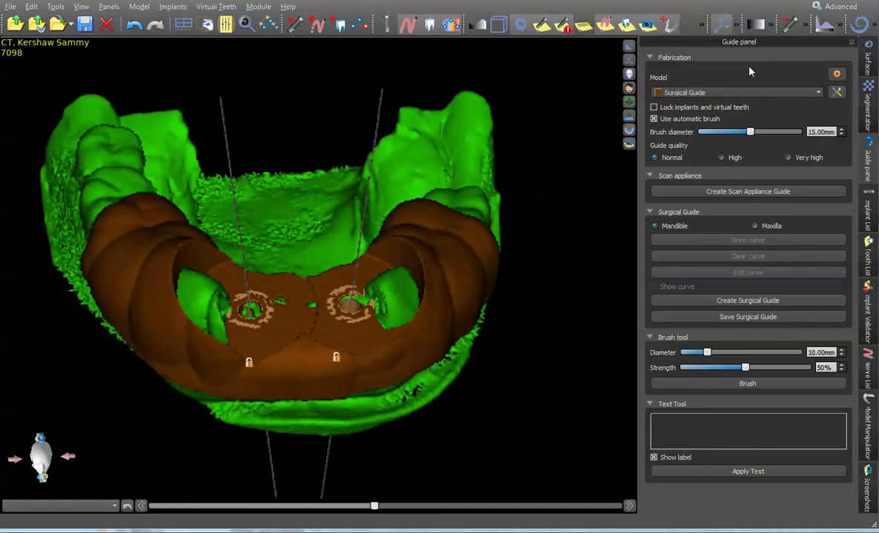
# - Rename the new Surgical Guide surface to Surgical Guide 2.6 and hide it
pyautogui.click(868, 62)
pyautogui.doubleClick(741, 145)
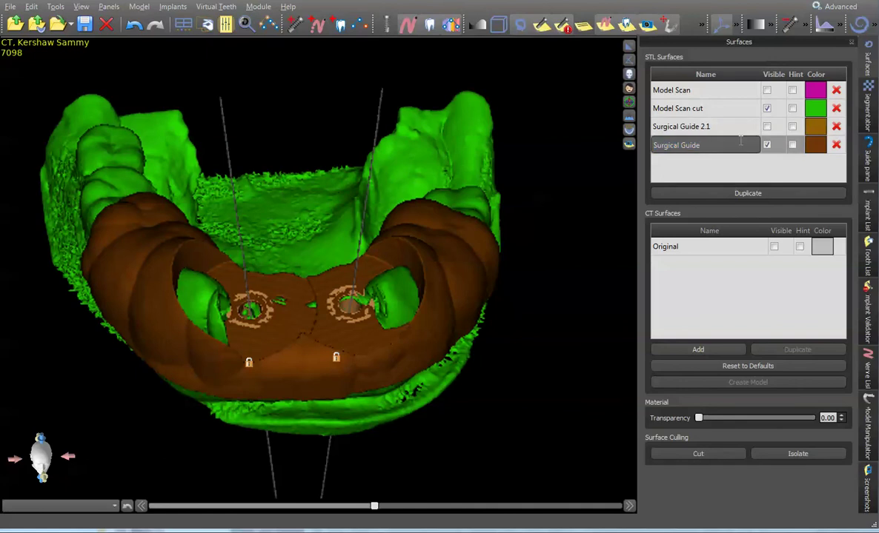
pyautogui.write('2.6')
pyautogui.click(869, 159)
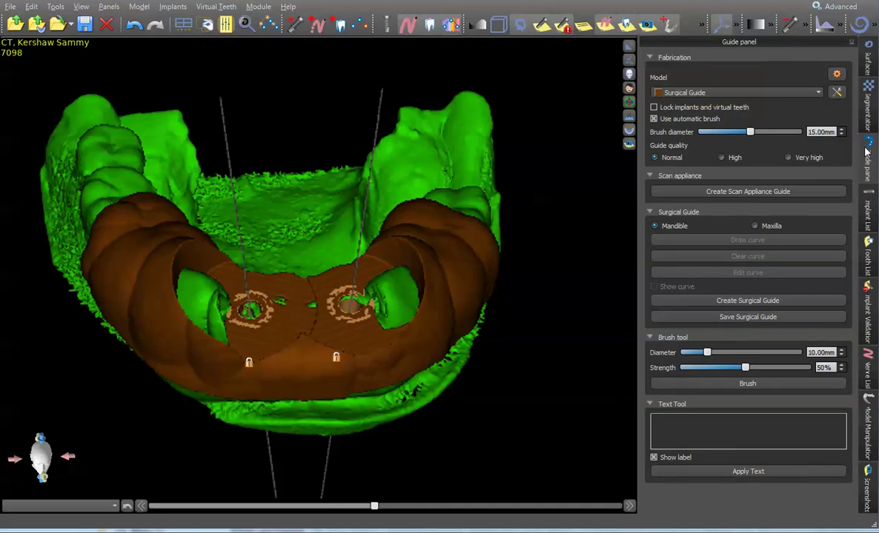
pyautogui.click(866, 68)
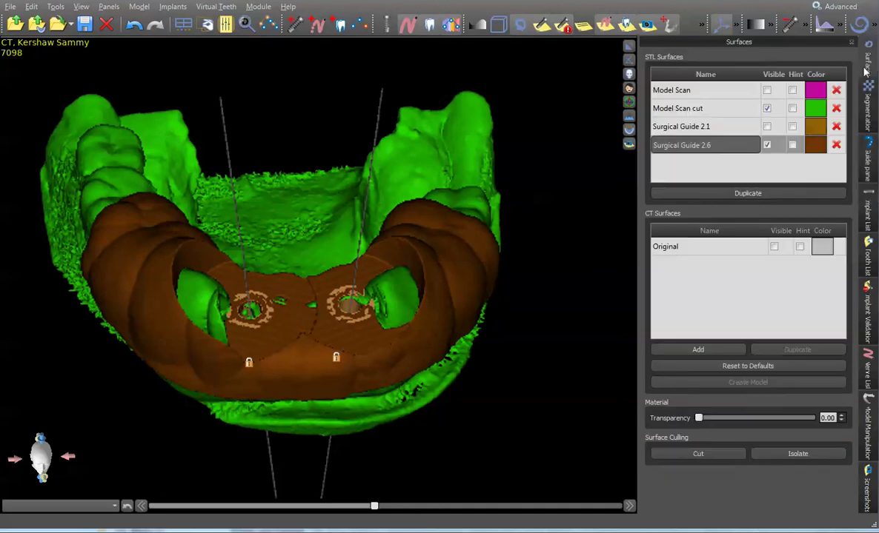
pyautogui.click(767, 145)
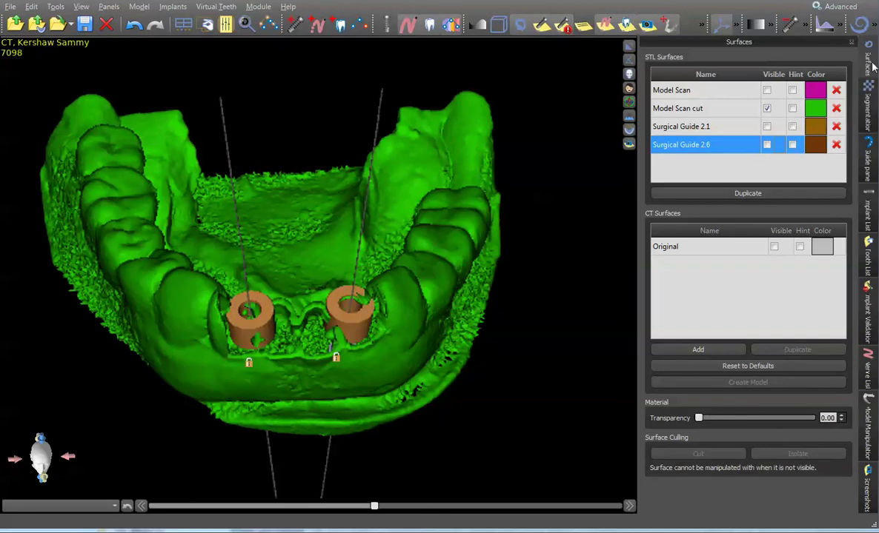
# - Set the guide hole diameter of implant 23 to 3.4 mm
pyautogui.click(868, 214)
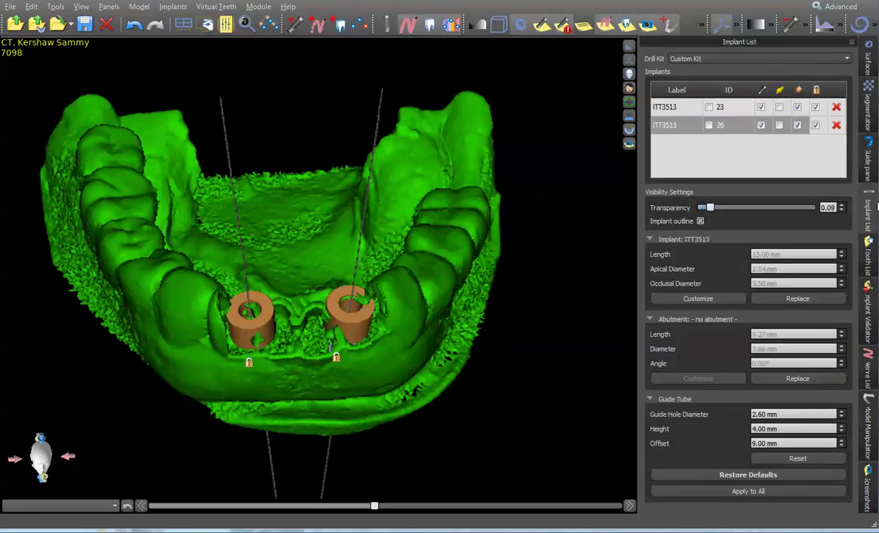
pyautogui.doubleClick(728, 107)
pyautogui.press('Return')
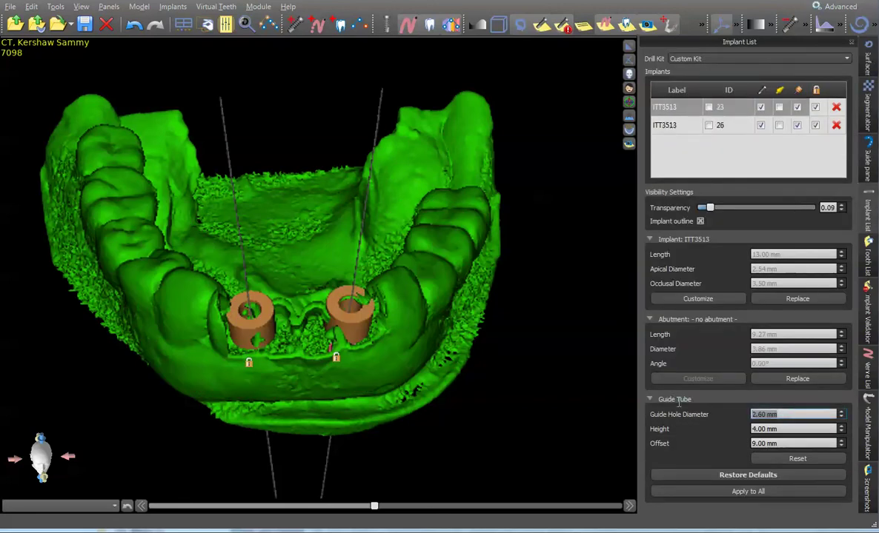
pyautogui.write('3.4')
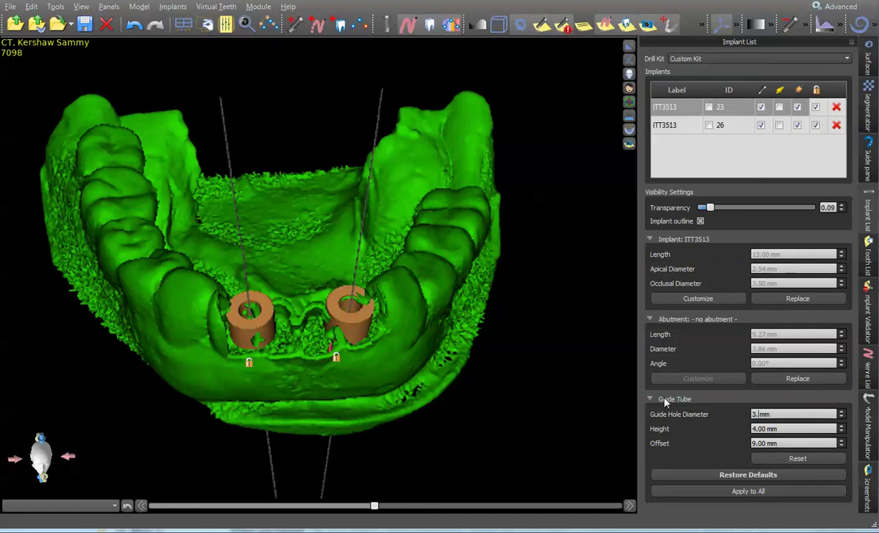
pyautogui.press('Return')
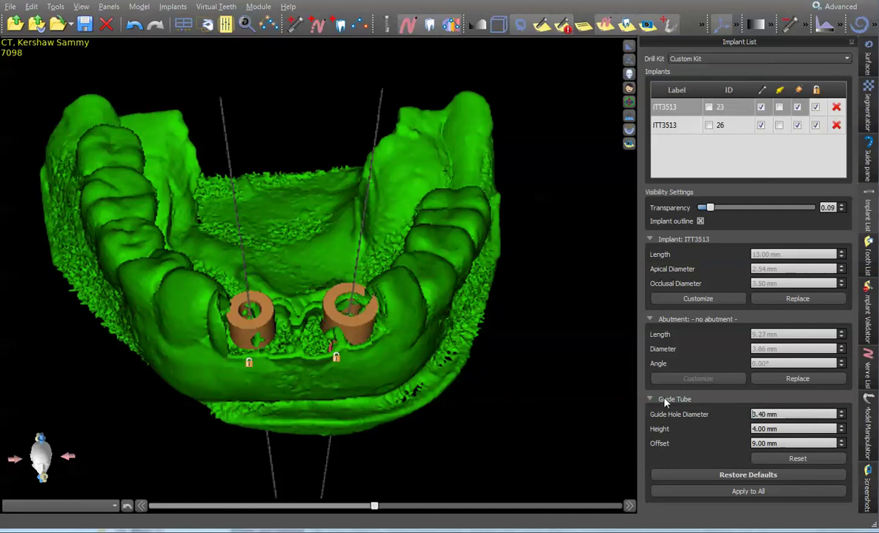
# - Set the guide hole diameter of implant 26 to 3.4 mm
pyautogui.doubleClick(720, 126)
pyautogui.press('Return')
pyautogui.write('2.4')
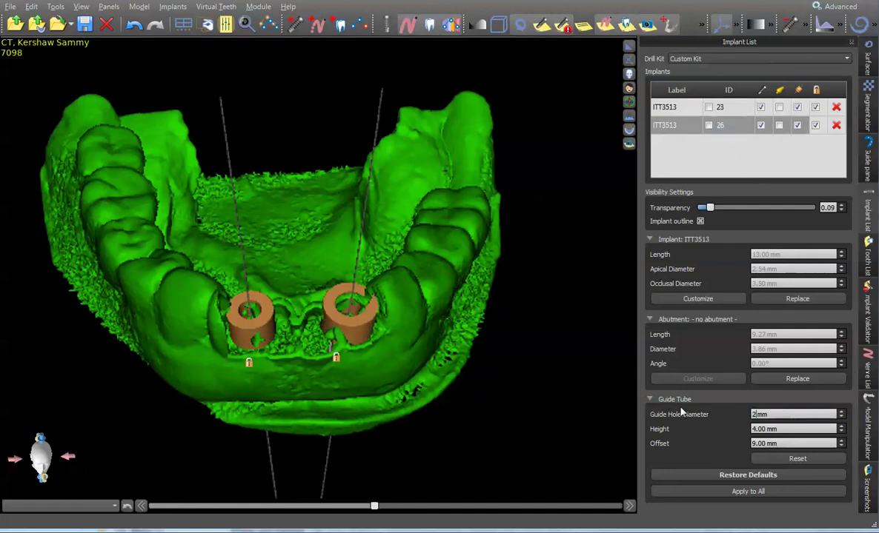
pyautogui.press('Return')
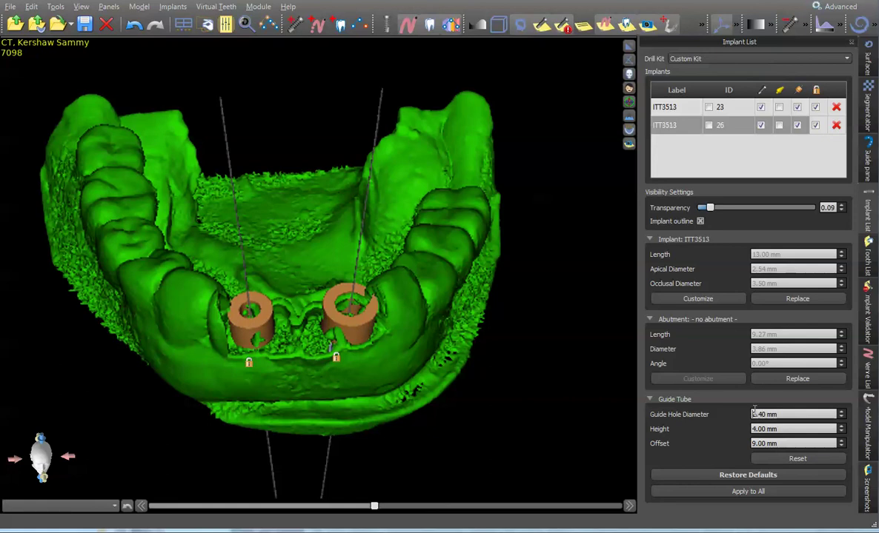
pyautogui.click(598, 385)
pyautogui.click(701, 417)
pyautogui.write('3.4')
pyautogui.press('Return')
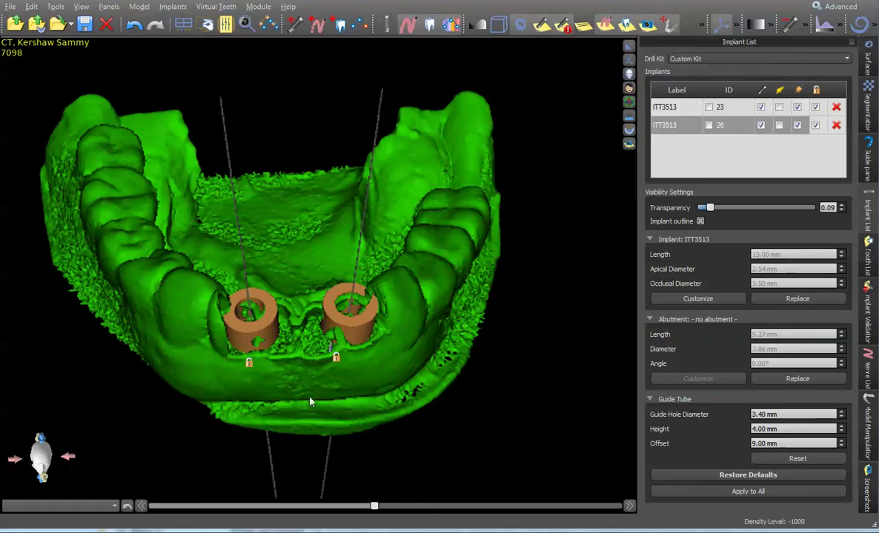
# - Create a third mandibular surgical guide on Model Scan cut, using its existing curve
pyautogui.click(869, 159)
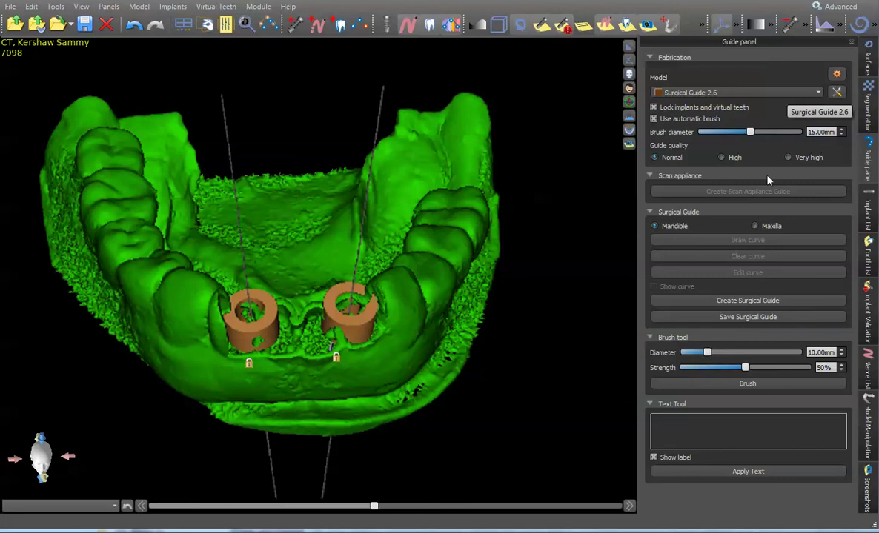
pyautogui.click(740, 94)
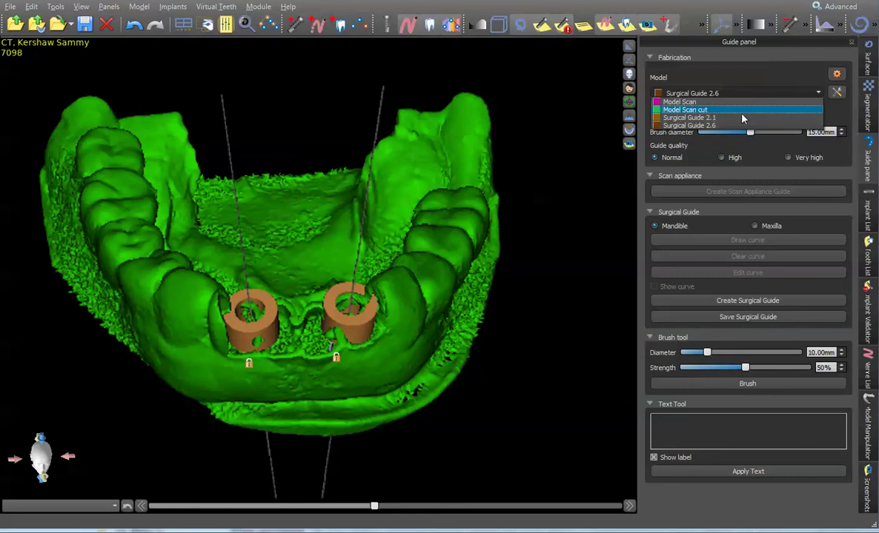
pyautogui.click(741, 111)
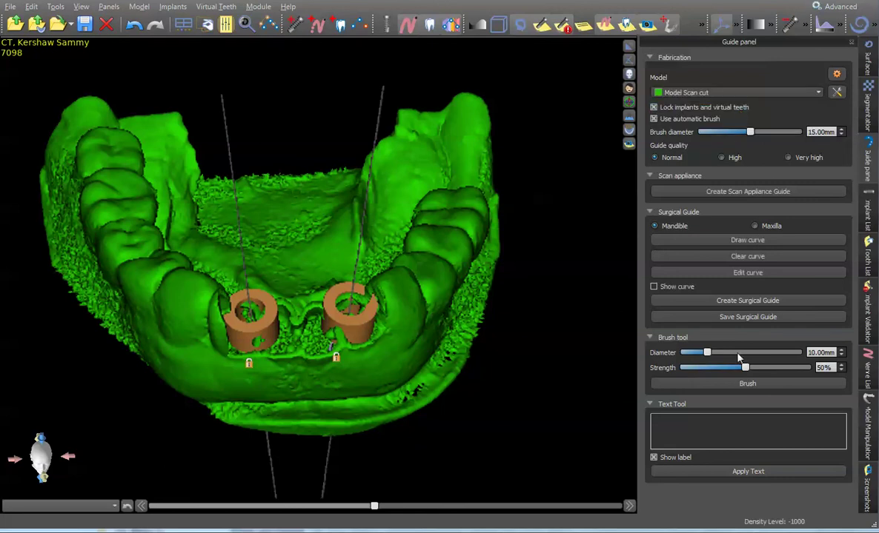
pyautogui.click(756, 274)
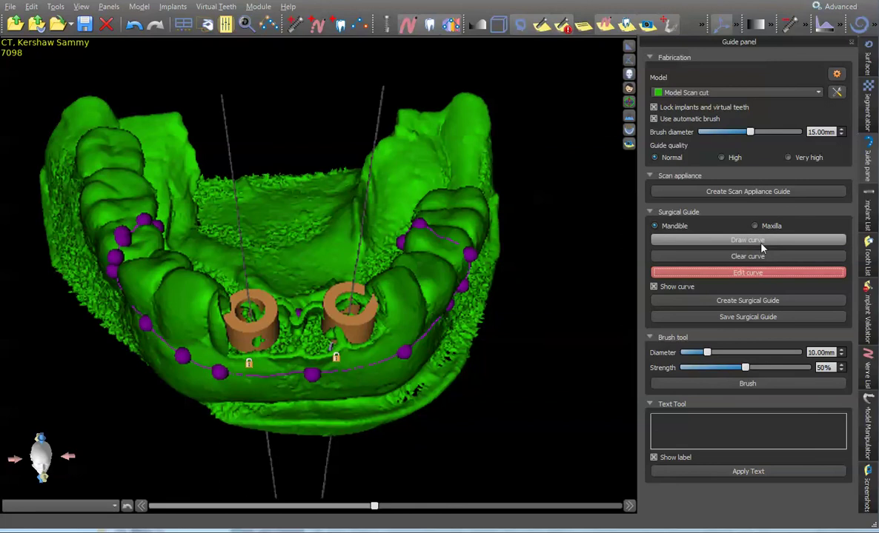
pyautogui.click(770, 301)
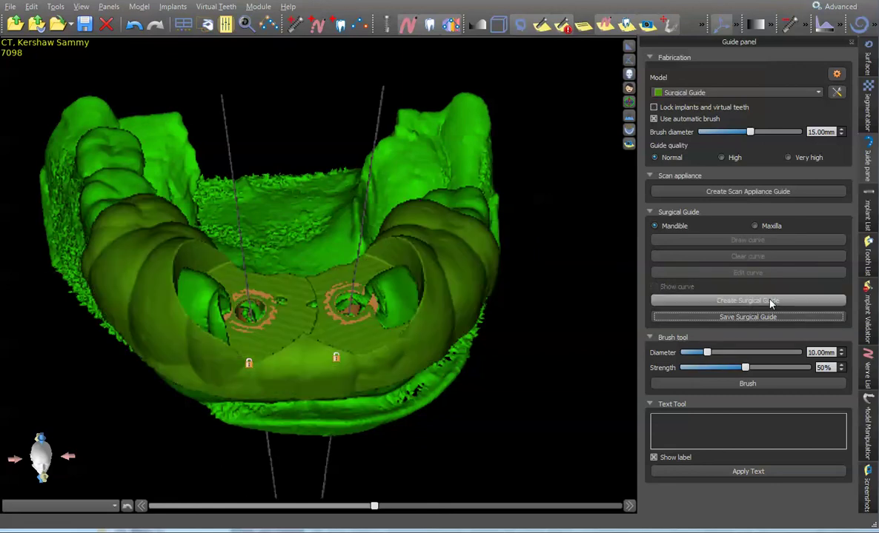
pyautogui.moveTo(357, 154); pyautogui.dragTo(156, 159)
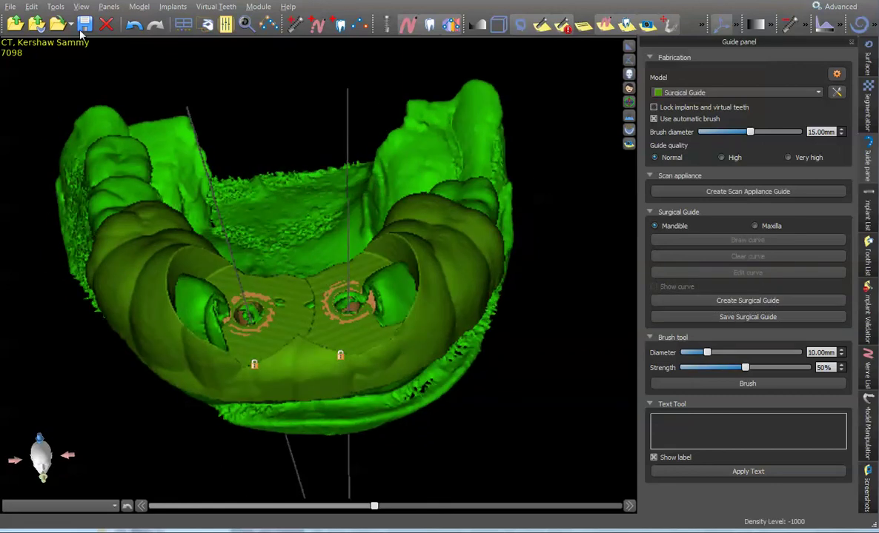
# - Save the project and make Model Scan cut the fabrication model again
pyautogui.click(83, 25)
pyautogui.click(807, 94)
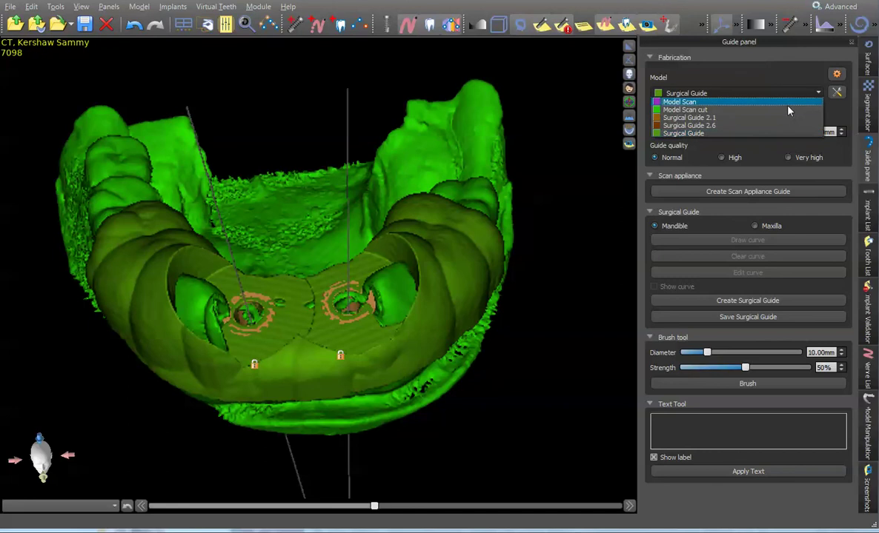
pyautogui.click(786, 111)
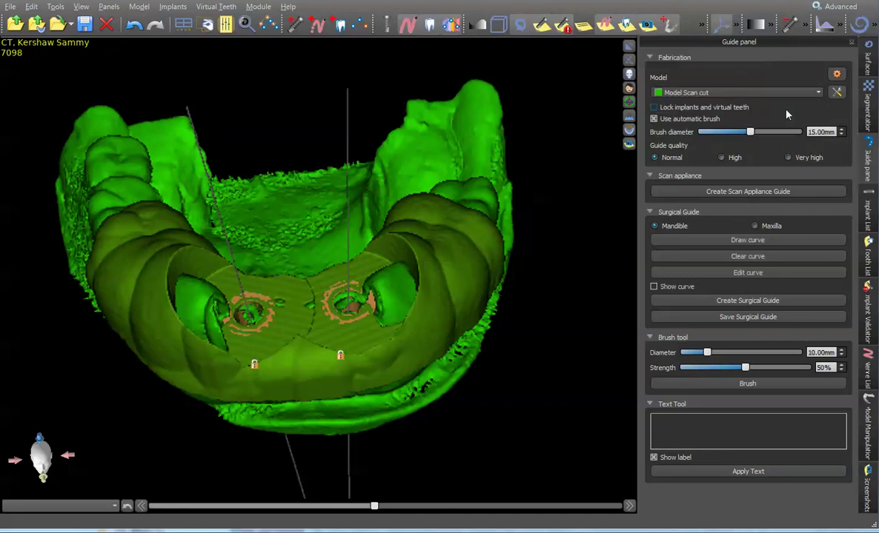
# - Rename the new Surgical Guide surface to Surgical Guide 3.4 and hide it
pyautogui.click(872, 66)
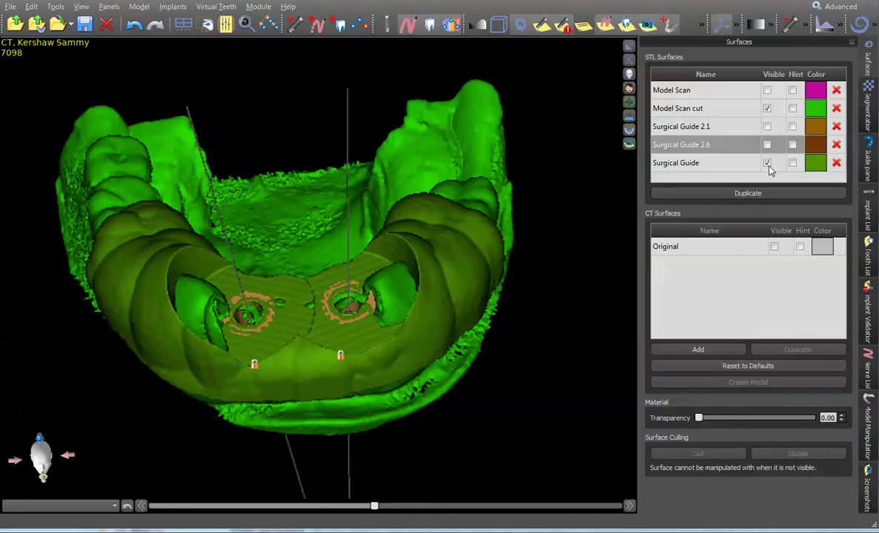
pyautogui.click(729, 163)
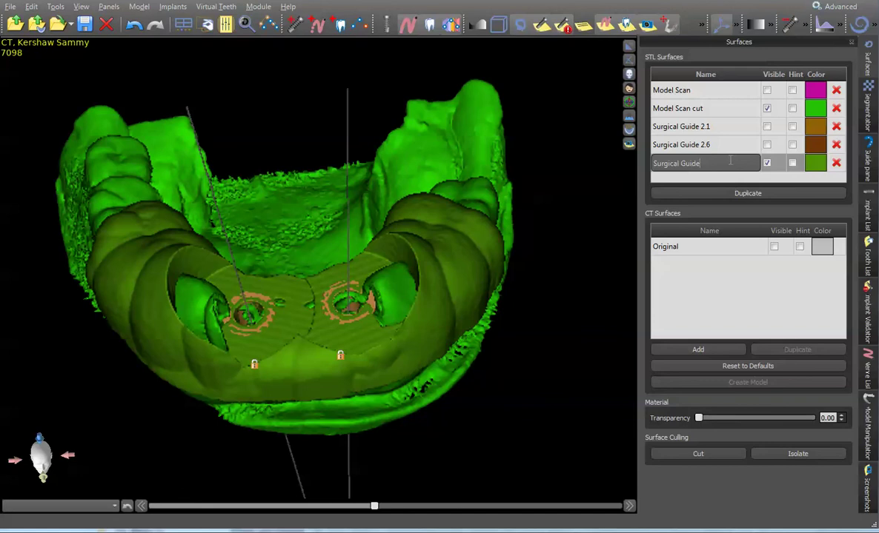
pyautogui.write('3.4')
pyautogui.press('Return')
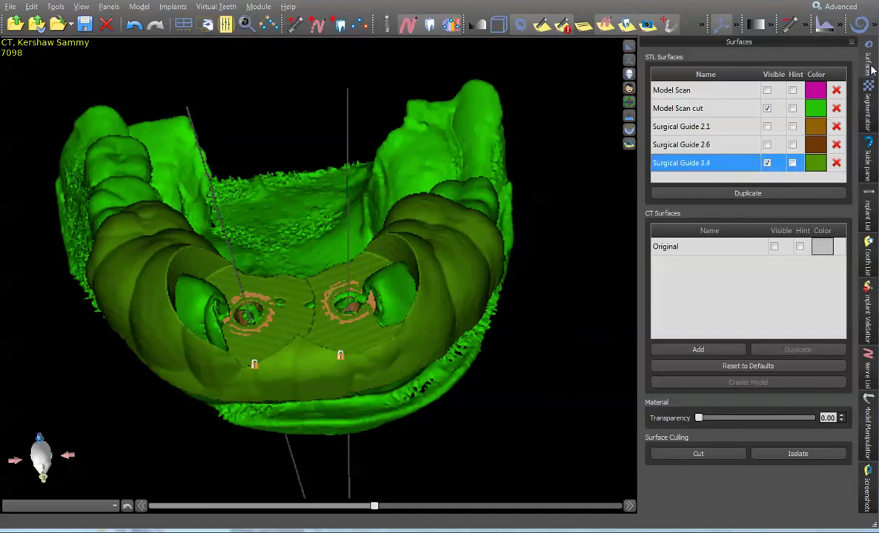
pyautogui.click(767, 164)
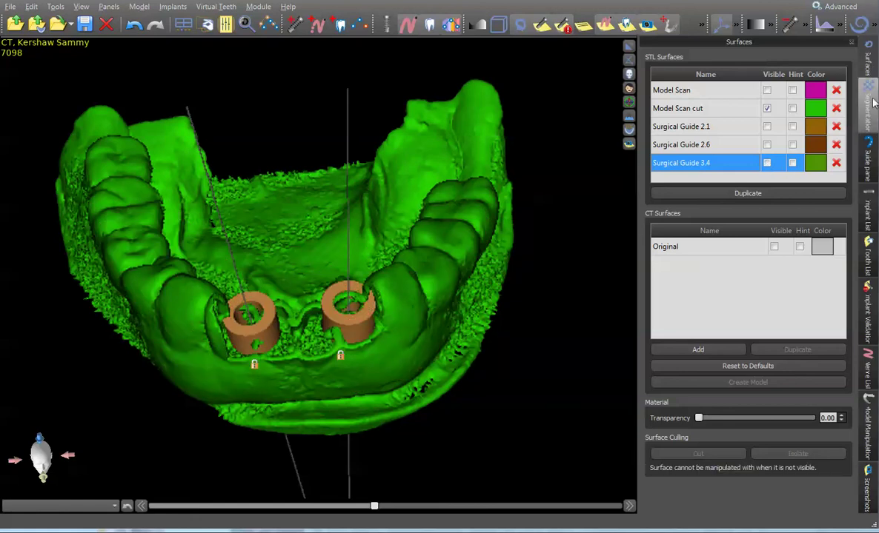
# - Set the guide hole diameter of implant 23 to 3.7 mm
pyautogui.click(869, 213)
pyautogui.click(693, 108)
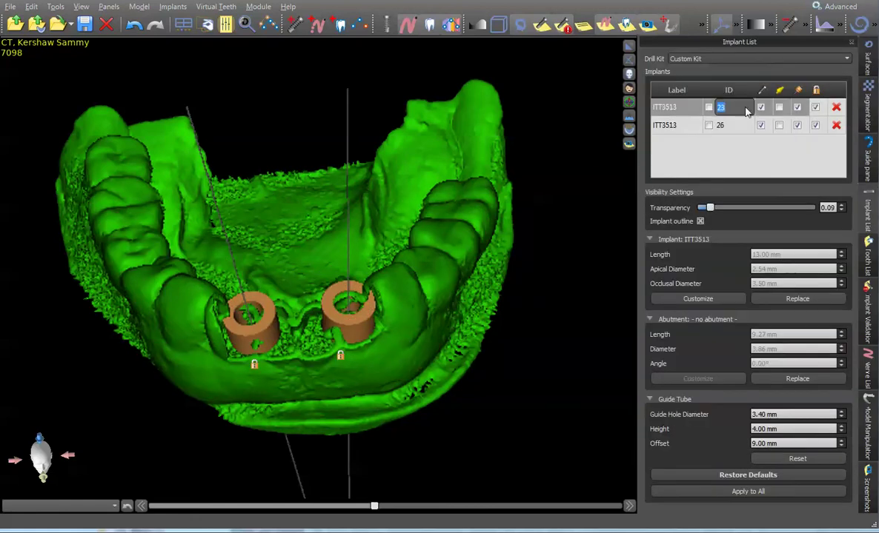
pyautogui.moveTo(787, 415); pyautogui.dragTo(725, 416)
pyautogui.moveTo(791, 414); pyautogui.dragTo(729, 412)
pyautogui.write('3.7')
pyautogui.press('Return')
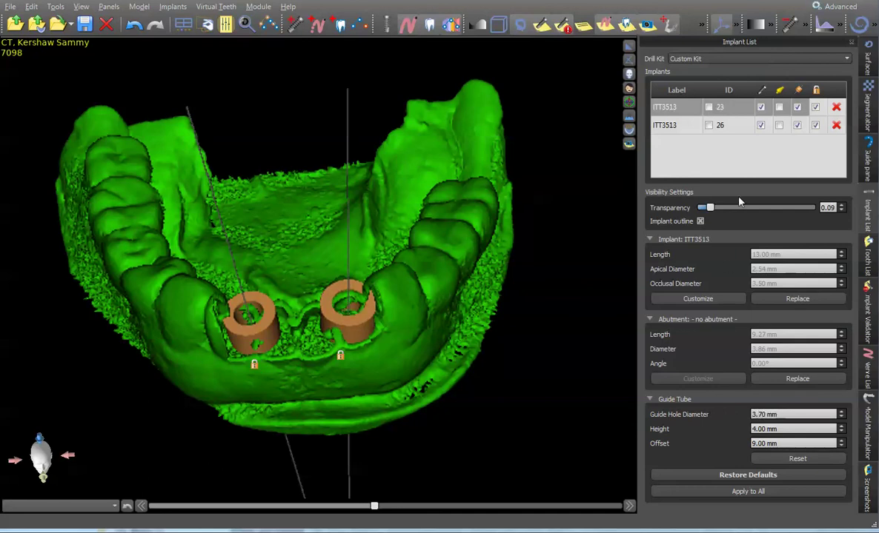
# - Set the guide hole diameter of implant 26 to 3.7 mm
pyautogui.click(744, 128)
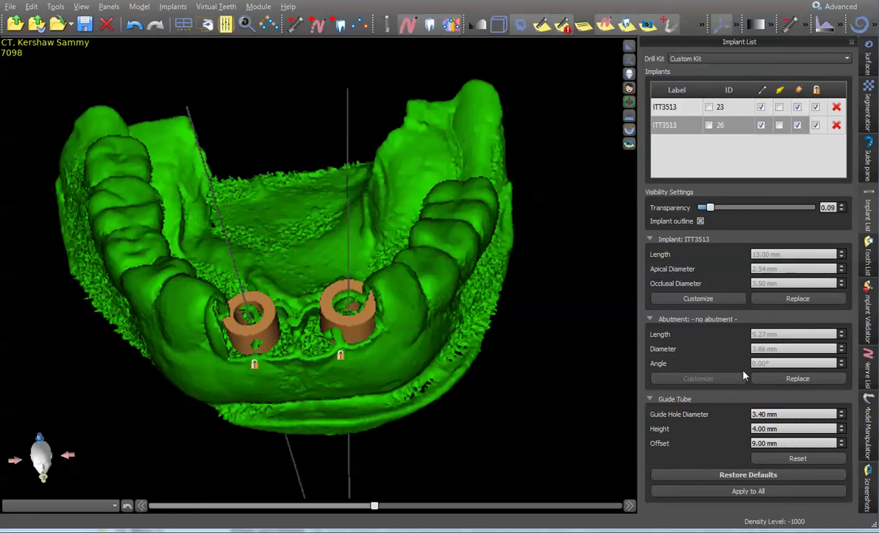
pyautogui.moveTo(786, 415); pyautogui.dragTo(705, 409)
pyautogui.write('3.7')
pyautogui.press('Return')
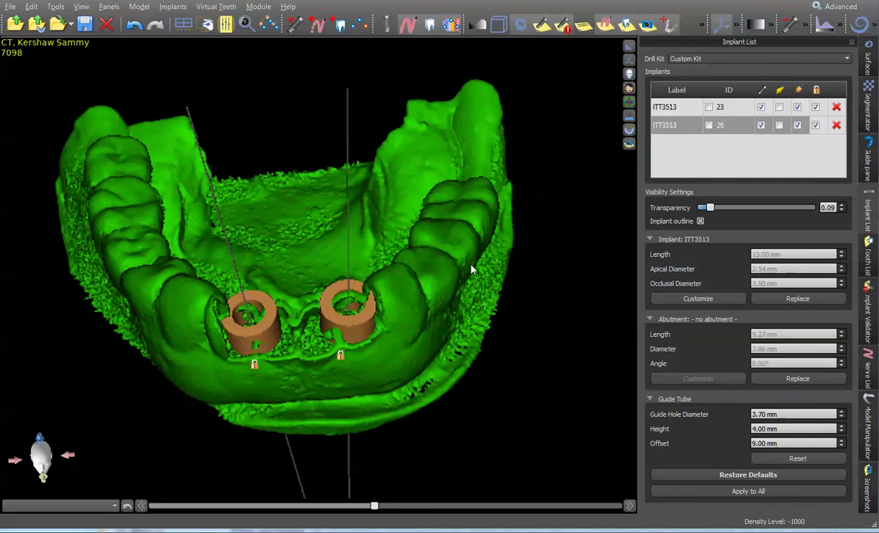
# - Create a fourth mandibular surgical guide from the existing curve on Model Scan cut
pyautogui.moveTo(381, 221); pyautogui.dragTo(369, 237)
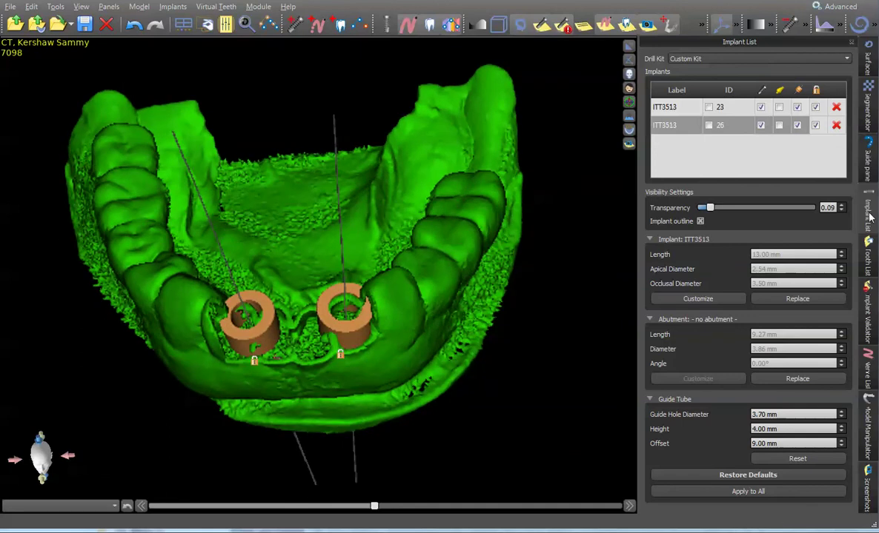
pyautogui.click(869, 157)
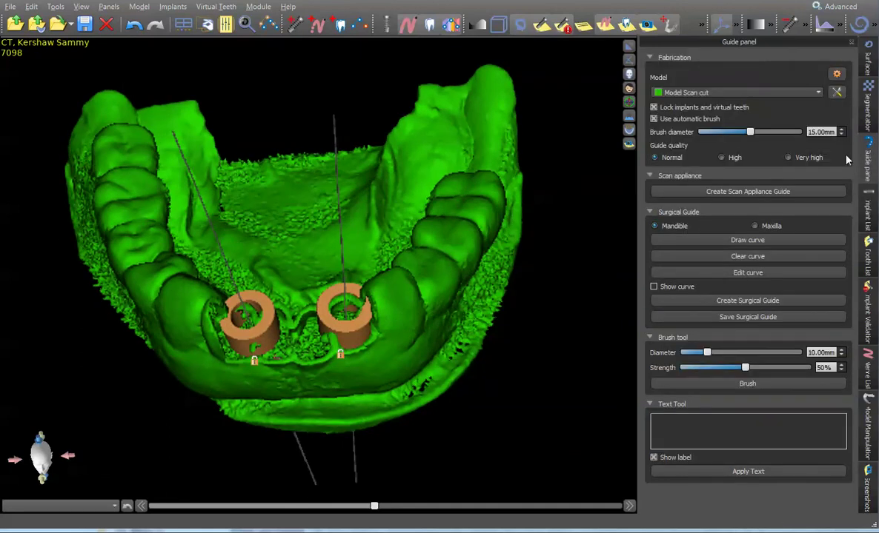
pyautogui.click(762, 273)
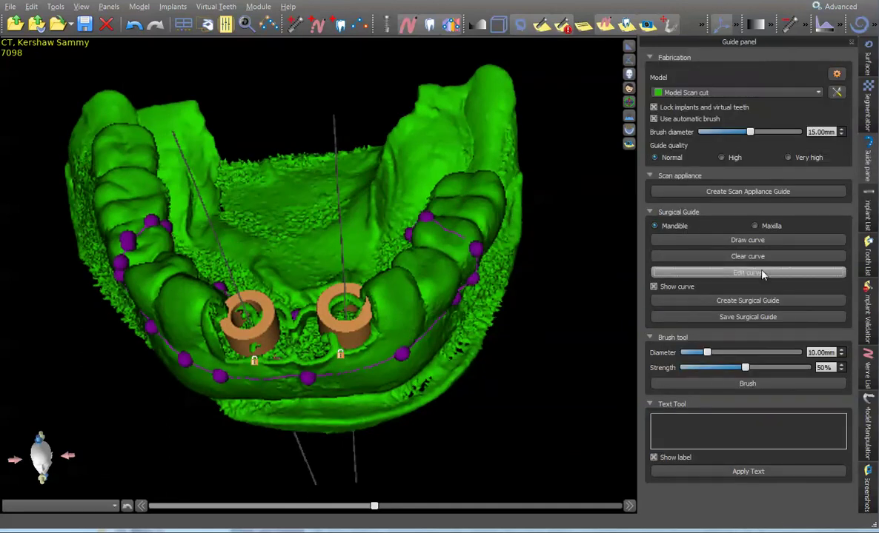
pyautogui.click(767, 301)
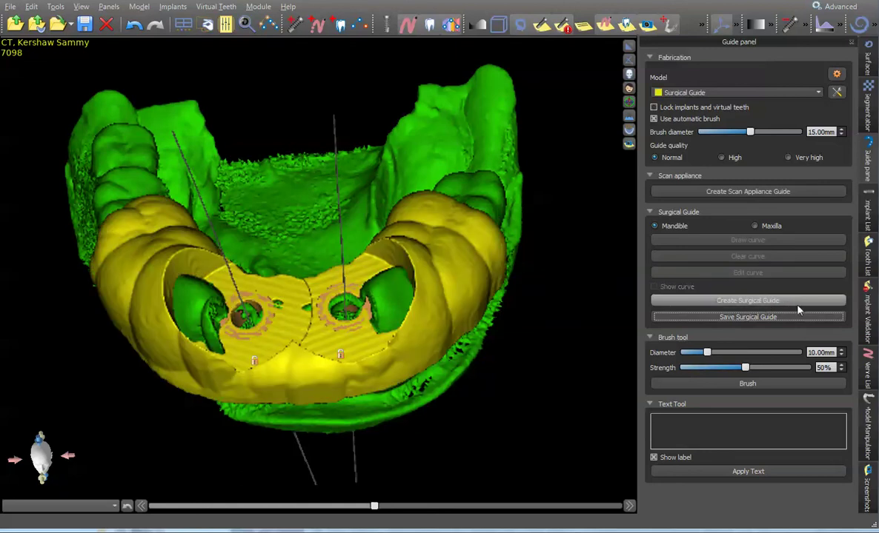
pyautogui.moveTo(246, 178); pyautogui.dragTo(279, 195)
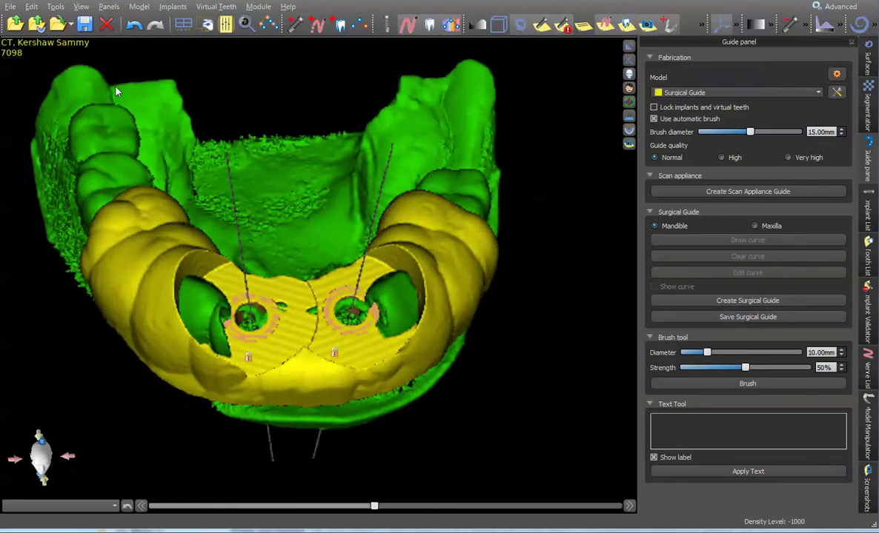
# - Rename the newest Surgical Guide surface to Surgical implant guide
pyautogui.click(871, 74)
pyautogui.scroll(-1, 842, 157)
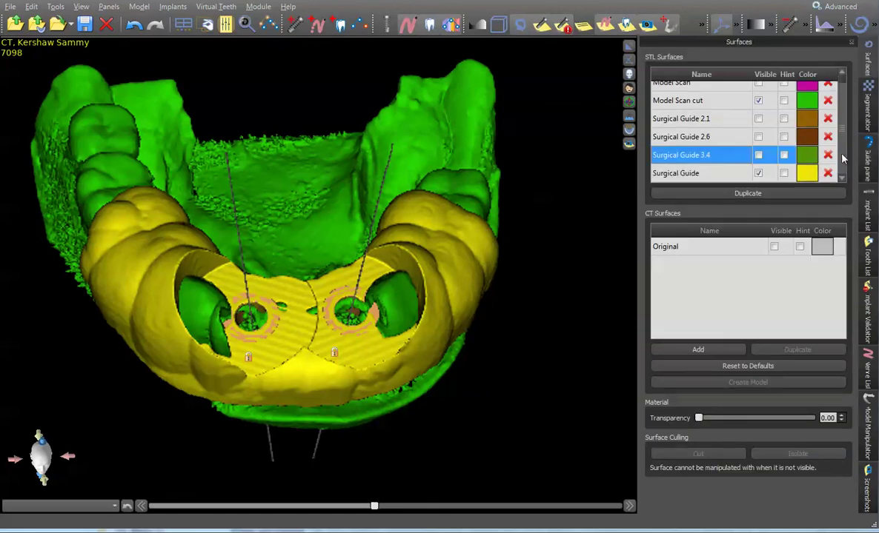
pyautogui.doubleClick(726, 175)
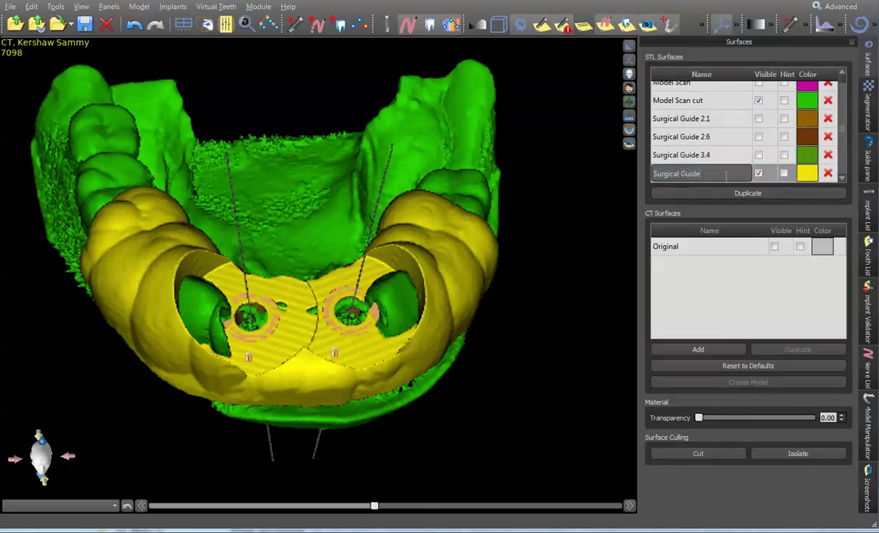
pyautogui.write('implant guide')
pyautogui.hotkey('ctrl', 'shift', 'Left')
pyautogui.press('Delete')
pyautogui.press('Return')
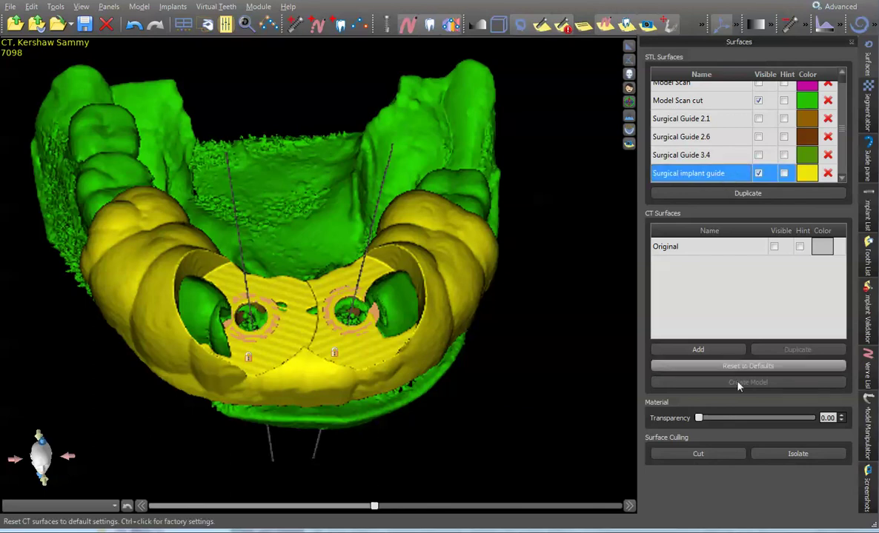